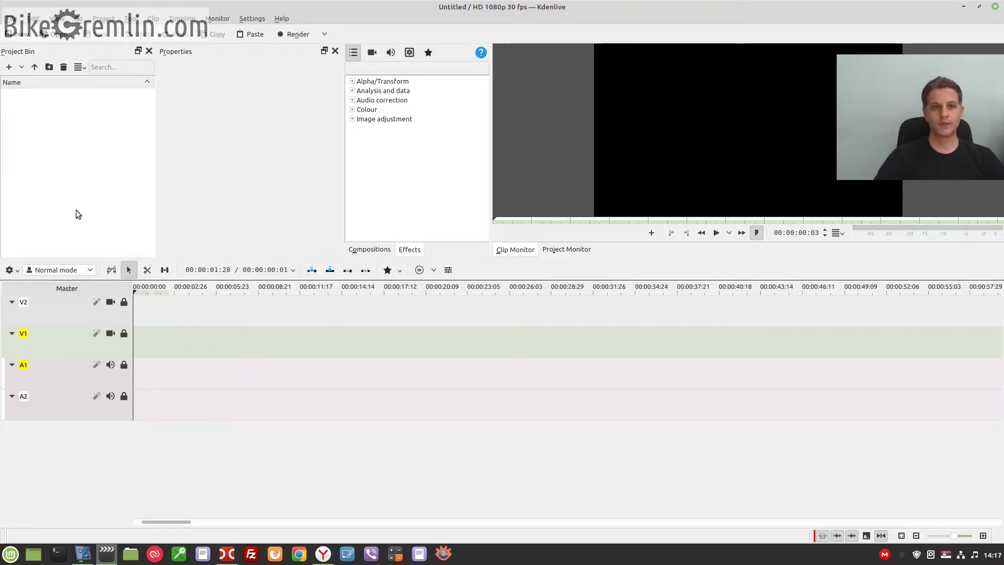
# Glance at the system application menu and the About KDE information, then close both.
pyautogui.click(3, 555)
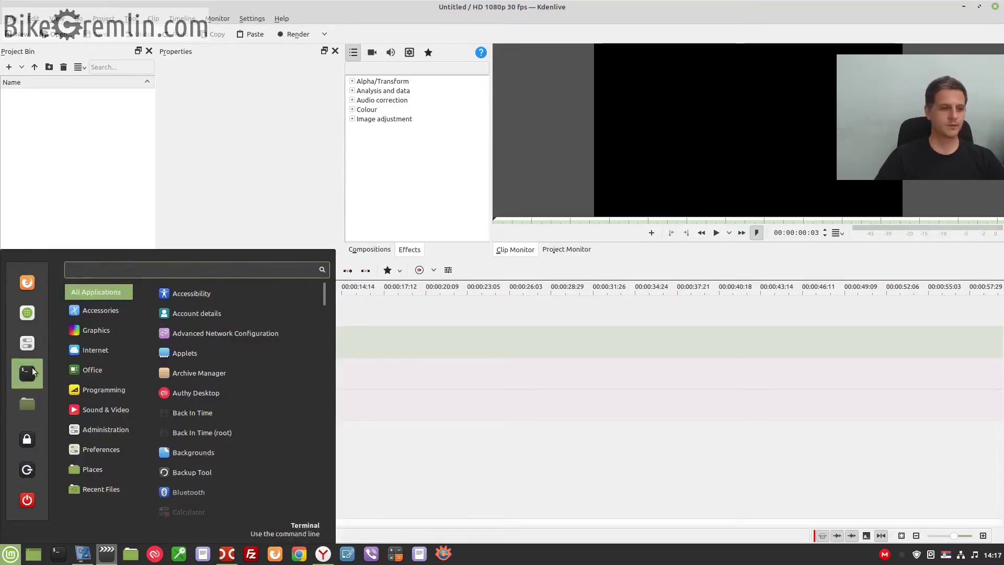
pyautogui.press('Escape')
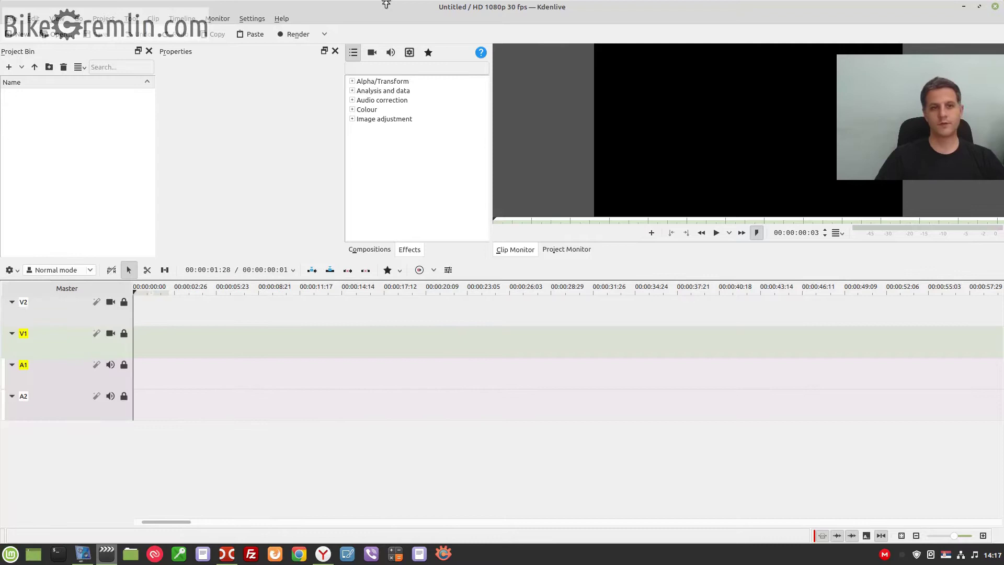
pyautogui.click(282, 18)
pyautogui.click(311, 151)
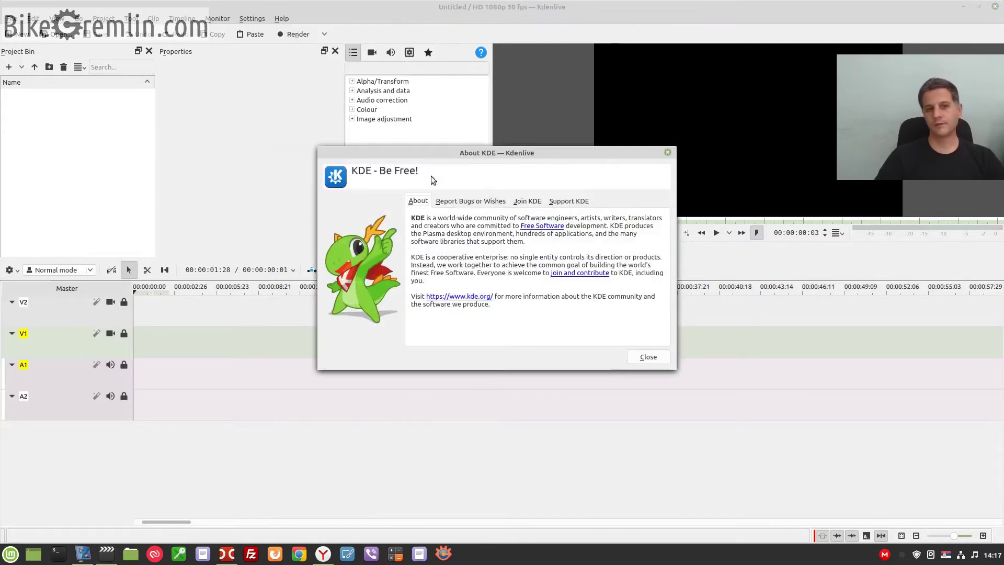
pyautogui.click(642, 360)
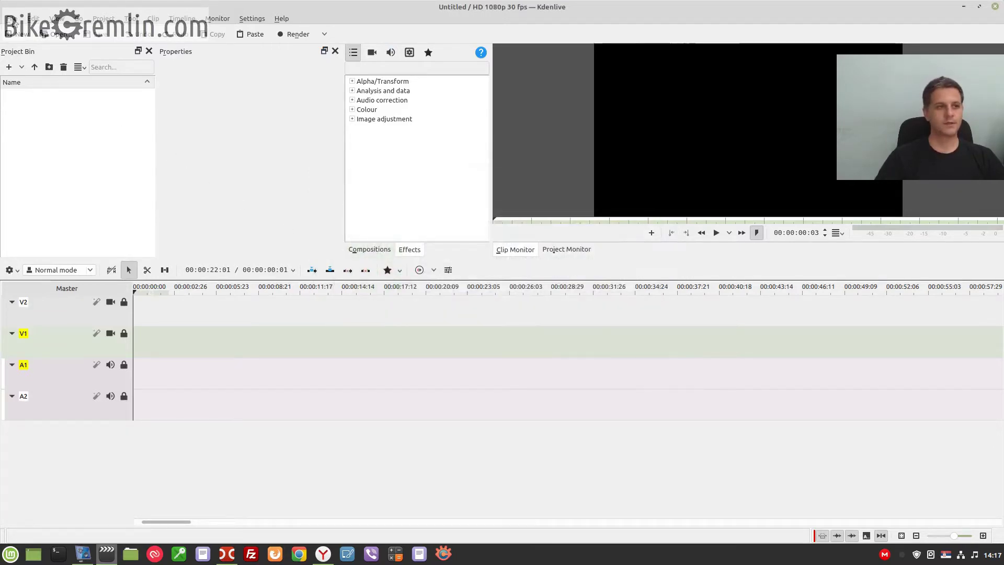
# Open recent project pocetni-projekat-bikegremlin.kdenlive and select the 02_outro and watermark clips to inspect them.
pyautogui.click(11, 18)
pyautogui.moveTo(23, 56)
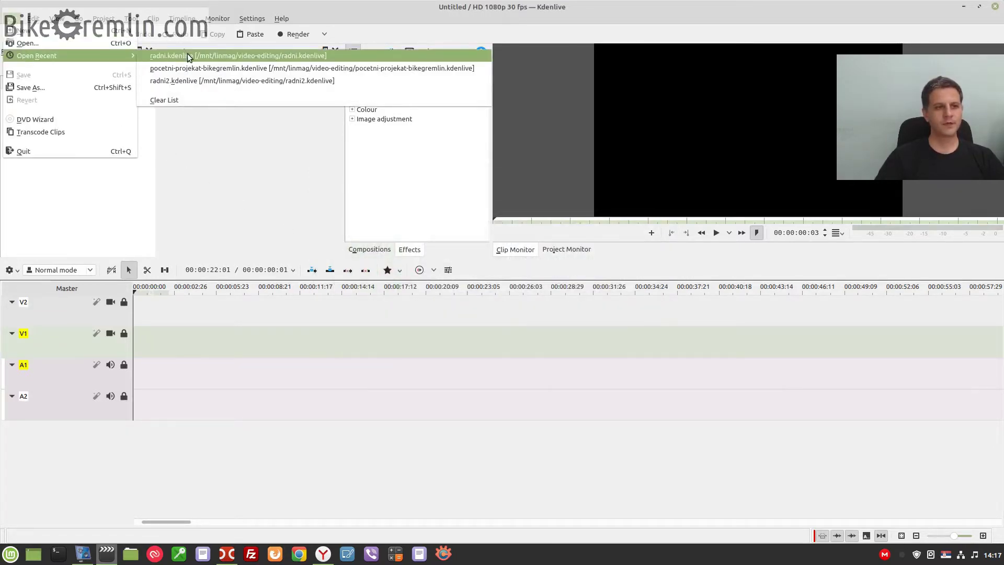
pyautogui.click(186, 68)
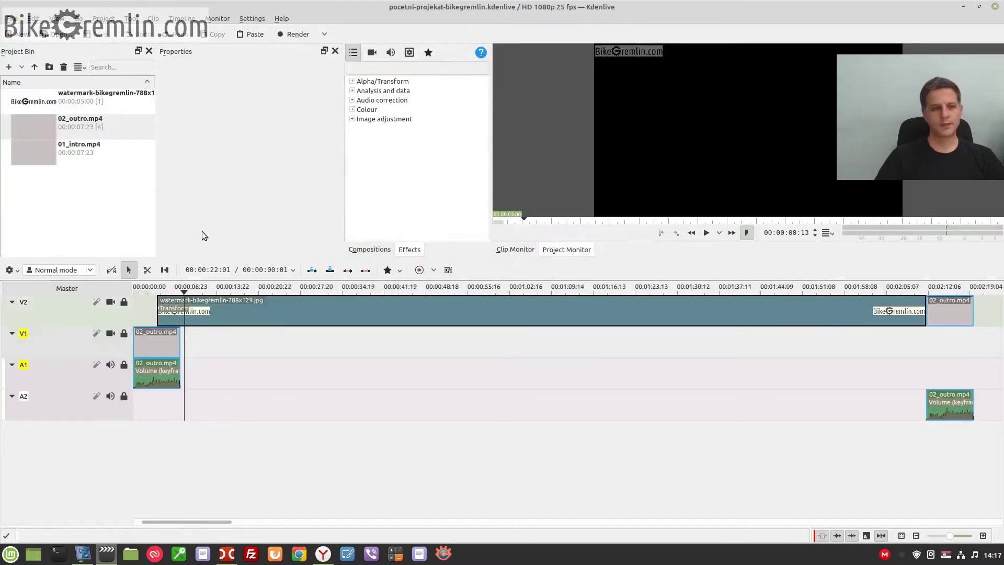
pyautogui.click(155, 362)
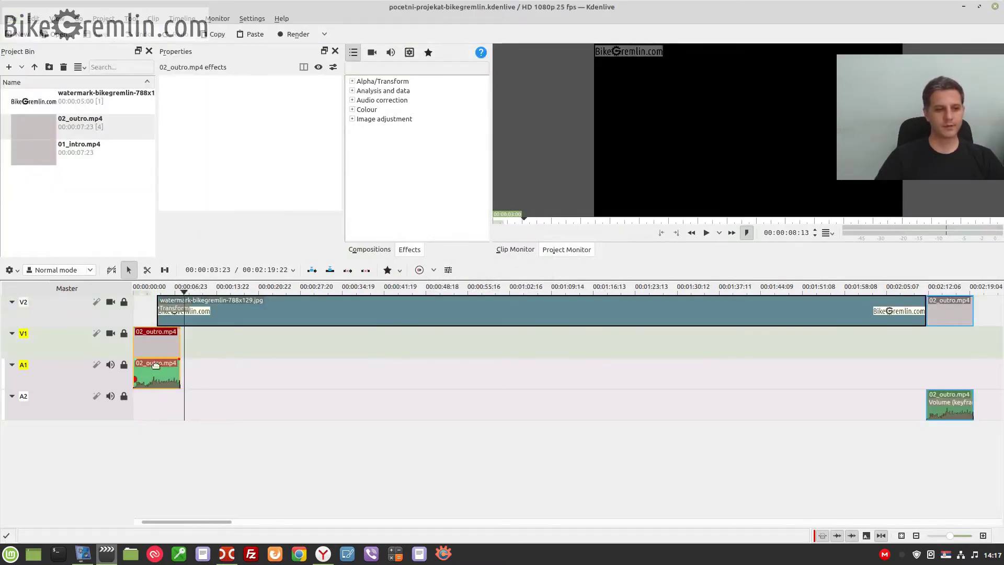
pyautogui.click(269, 323)
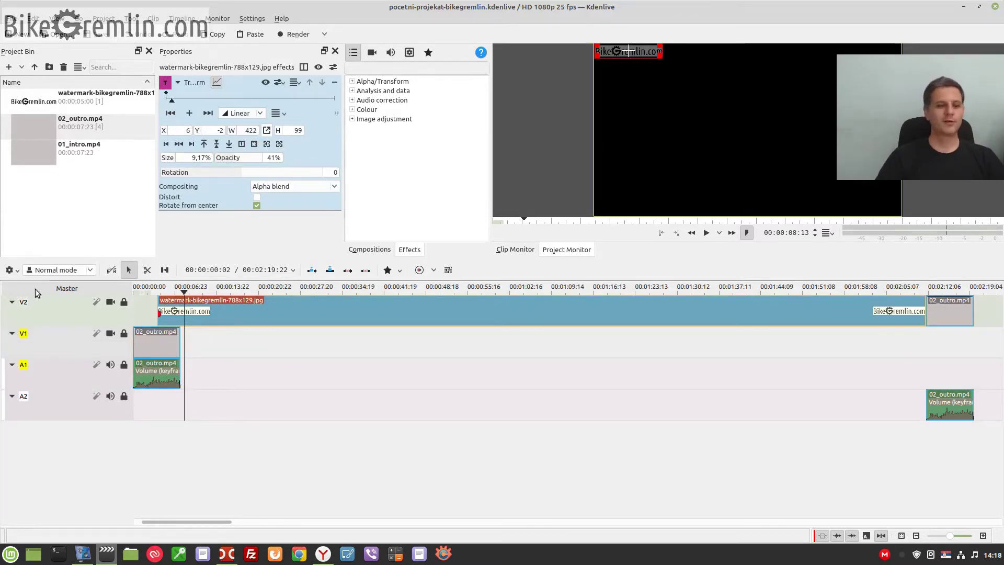
# Collapse the V2, V1, A1 and A2 tracks to thin rows.
pyautogui.click(12, 302)
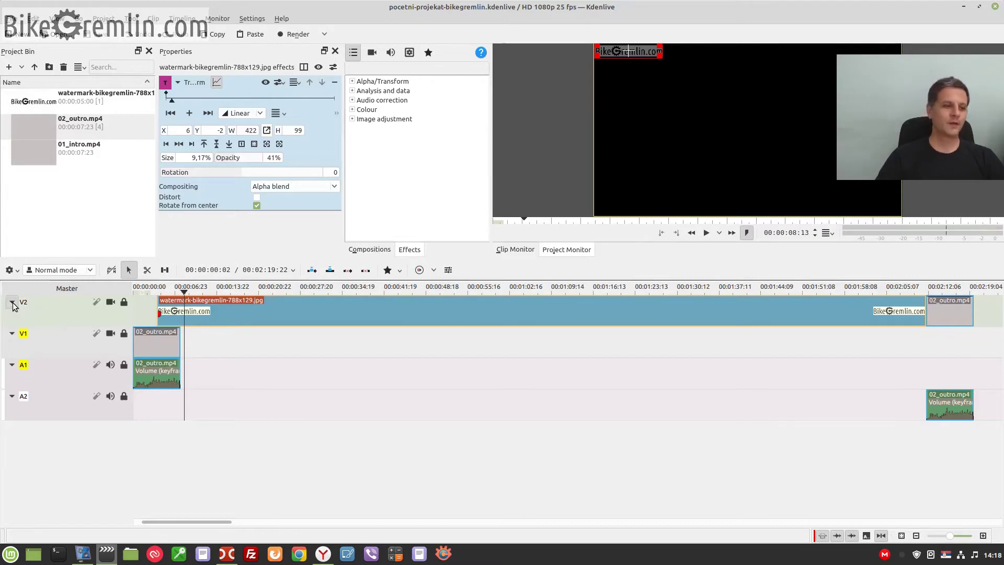
pyautogui.click(11, 315)
pyautogui.click(11, 329)
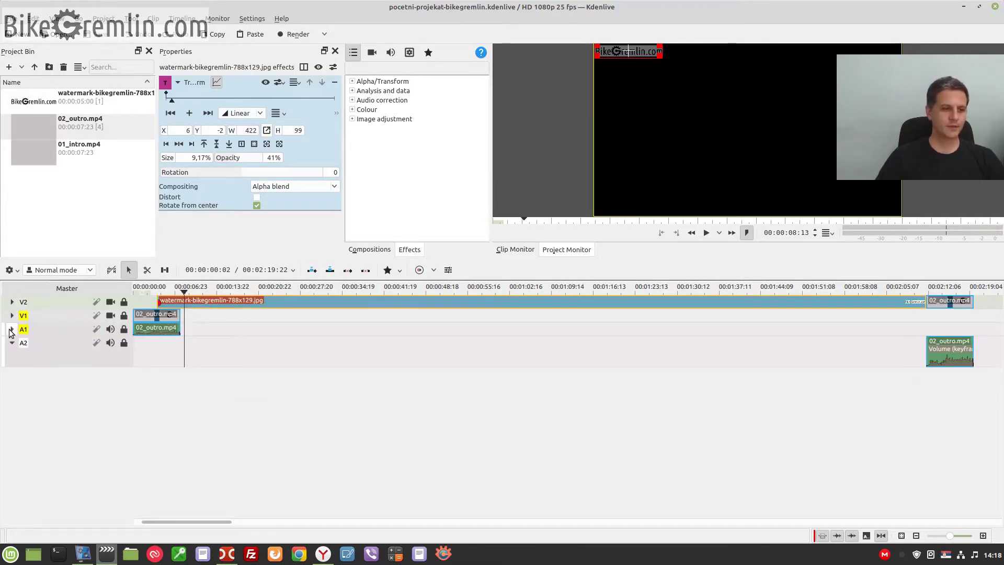
pyautogui.click(12, 343)
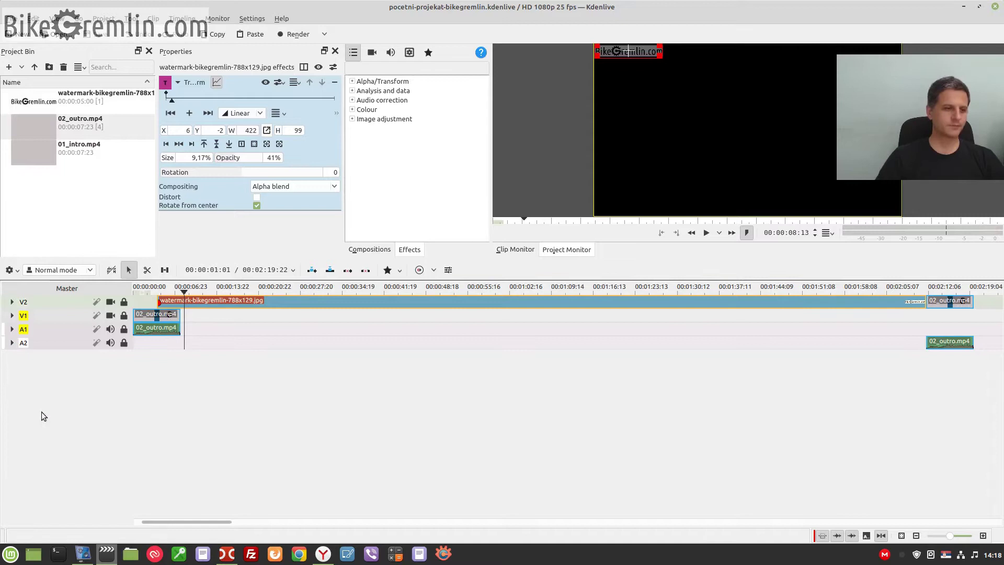
# Add an audio-and-video track pair named new-video below A2.
pyautogui.rightClick(55, 343)
pyautogui.click(65, 352)
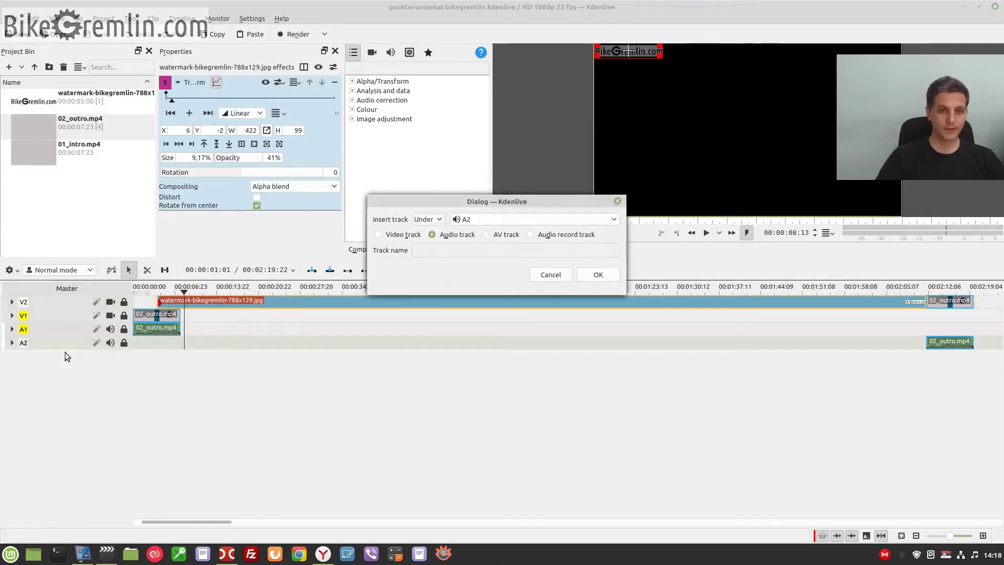
pyautogui.click(487, 235)
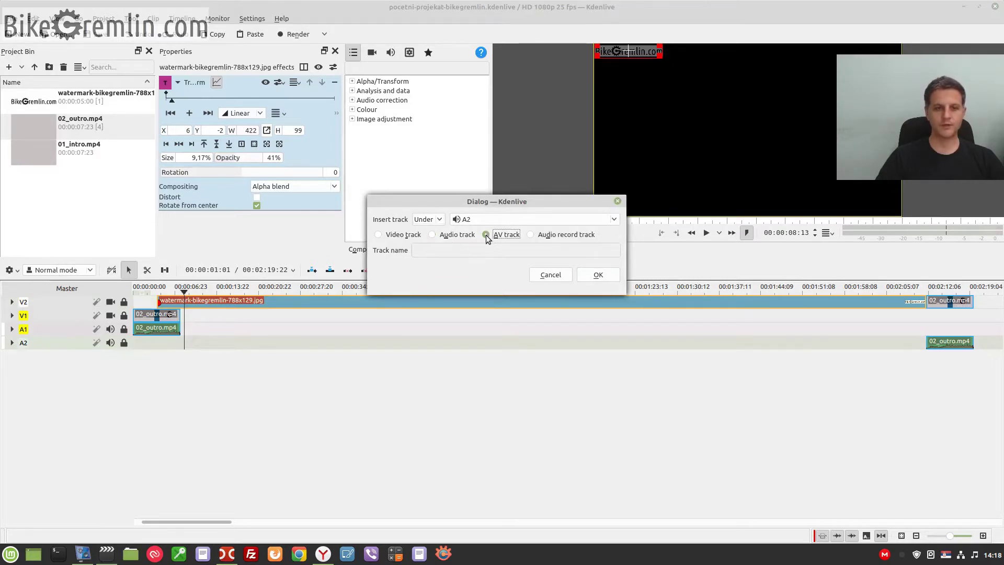
pyautogui.click(429, 251)
pyautogui.write('new-')
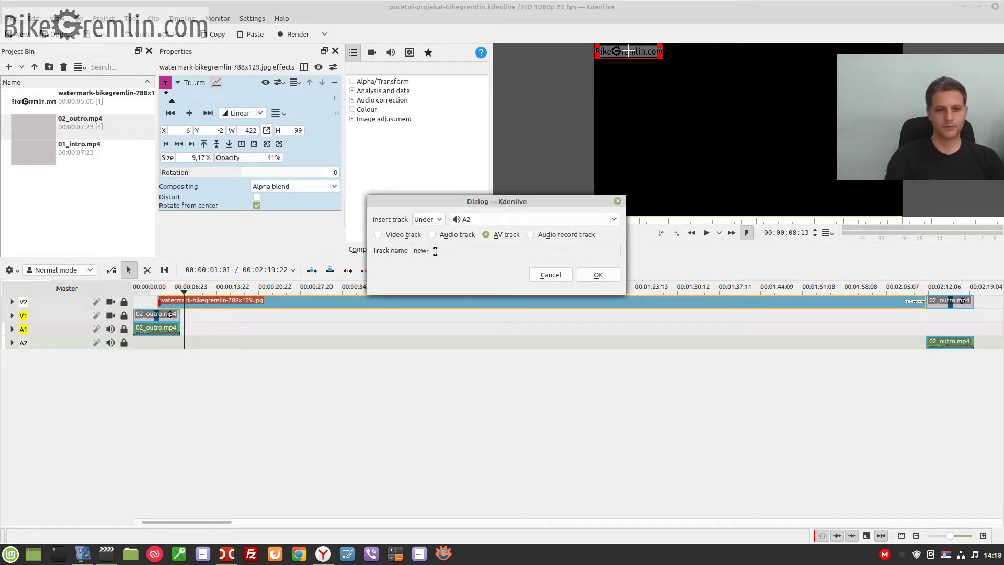
pyautogui.write('video')
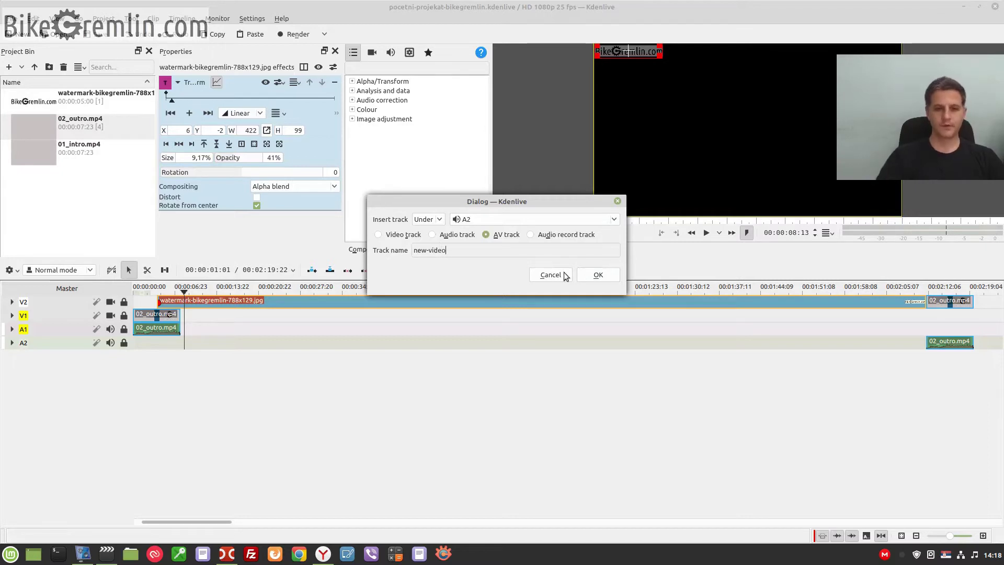
pyautogui.click(598, 275)
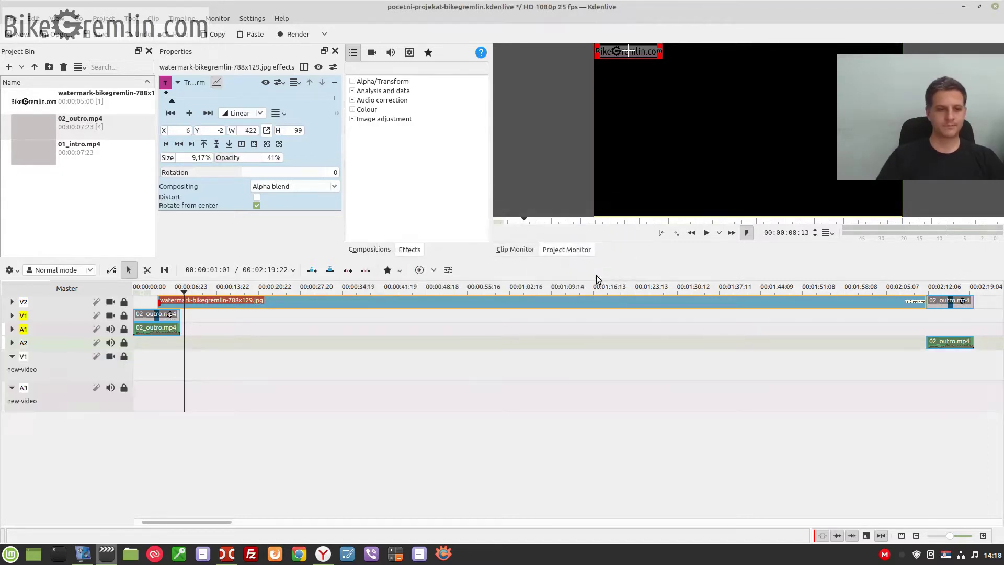
# Add an audio track named new-audio under A3 new-video.
pyautogui.rightClick(72, 393)
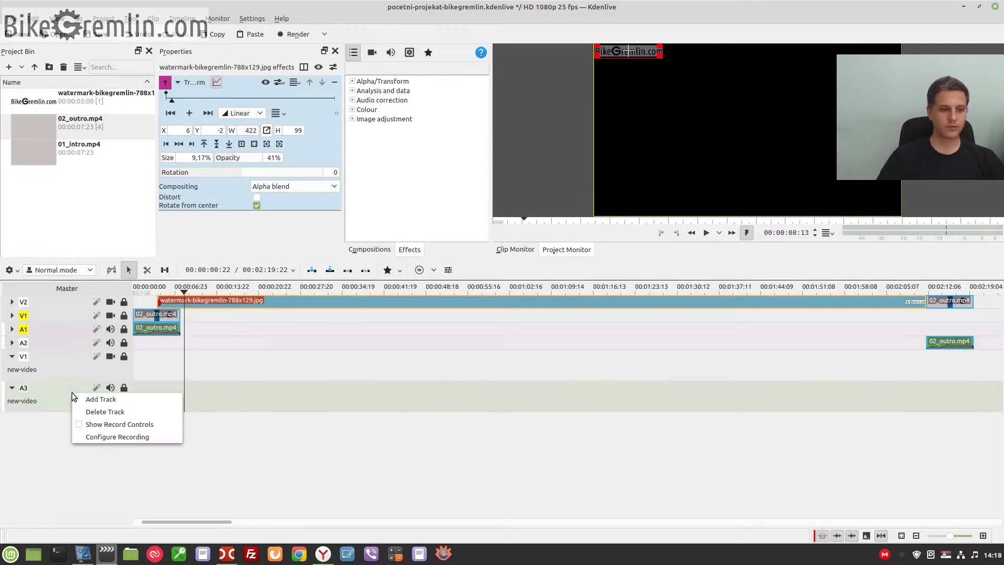
pyautogui.click(87, 400)
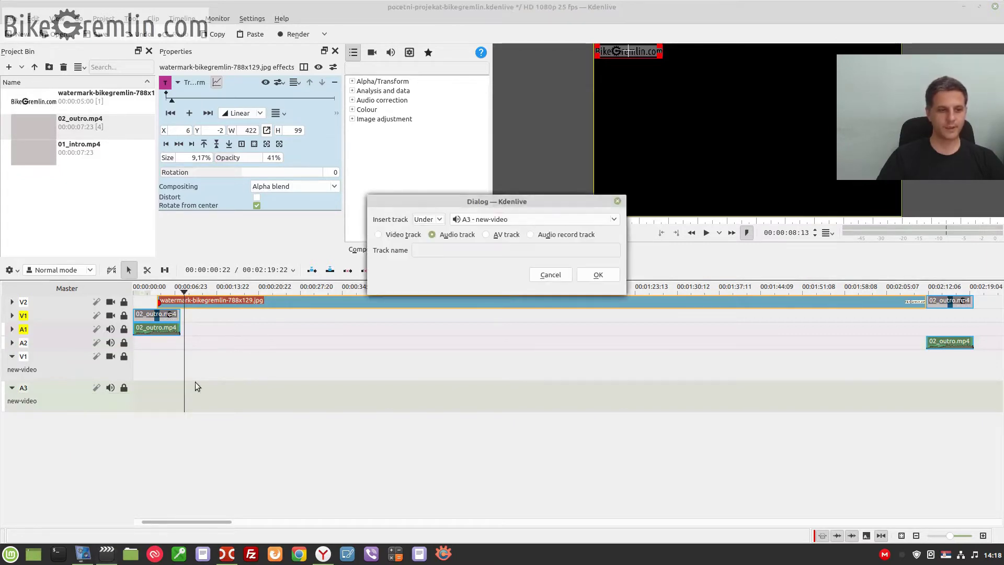
pyautogui.click(494, 222)
pyautogui.click(495, 220)
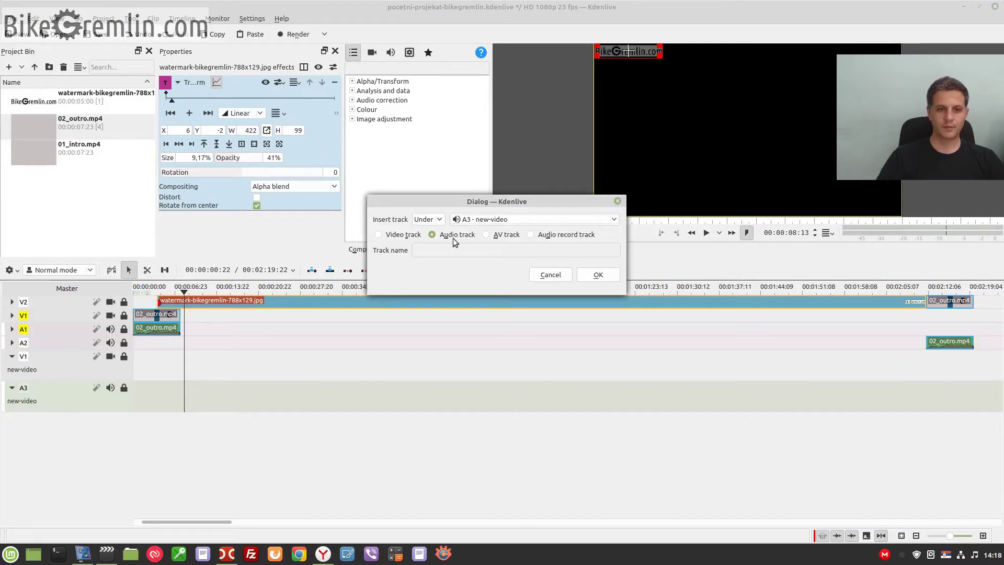
pyautogui.click(424, 249)
pyautogui.write('new-')
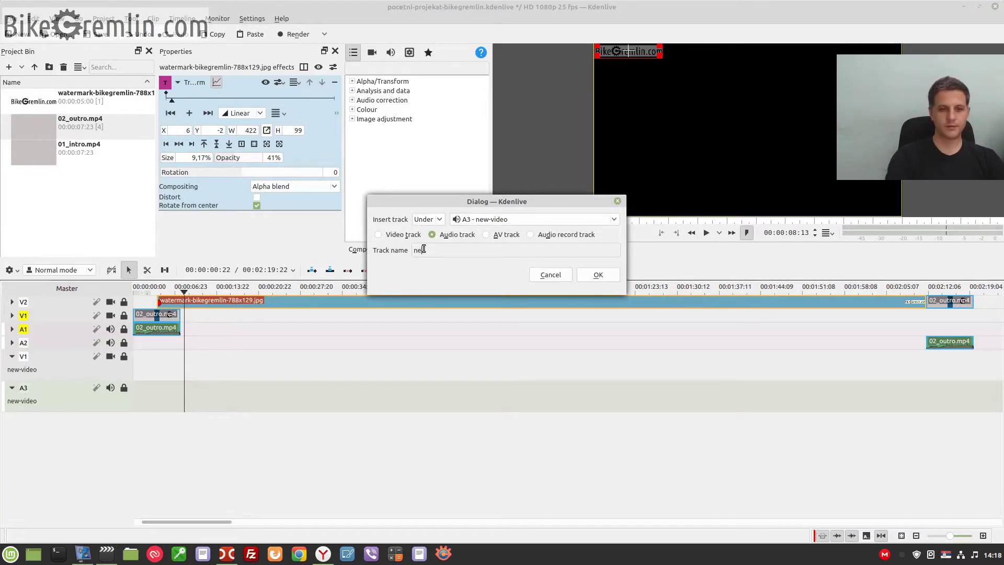
pyautogui.write('audio')
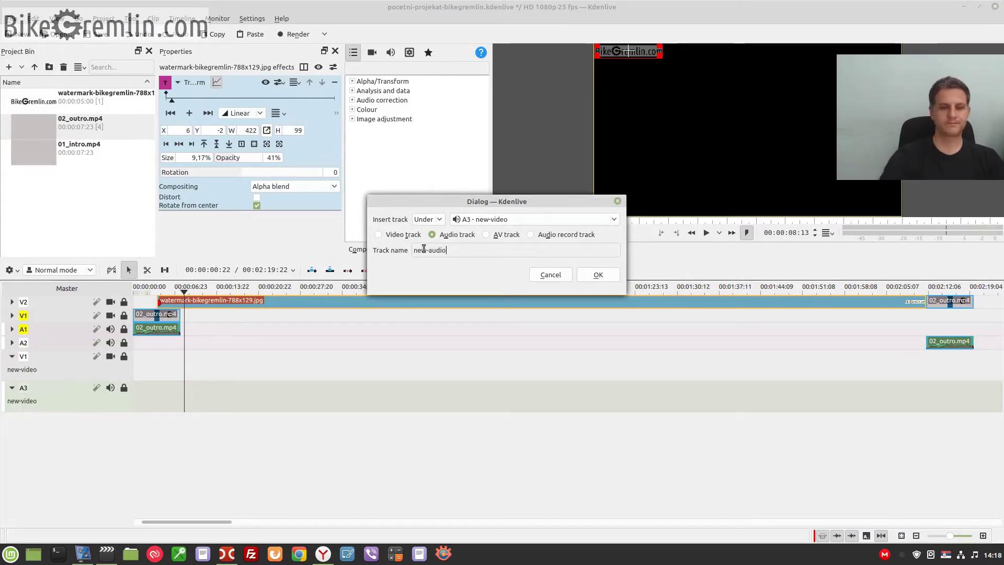
pyautogui.click(607, 279)
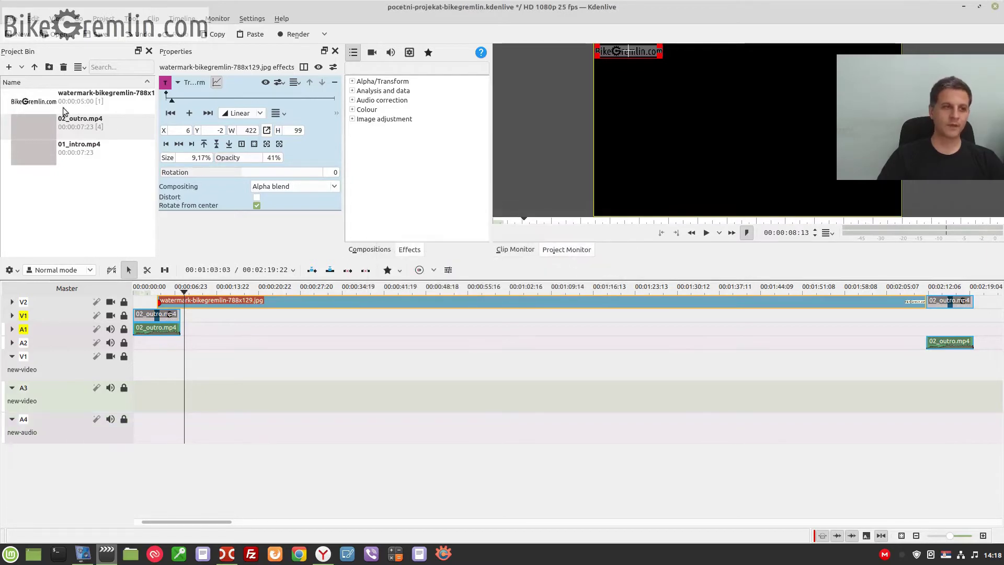
# Import Recording-equipment-audio.m4a and recording-equipment-video.mov into the Project Bin.
pyautogui.click(7, 68)
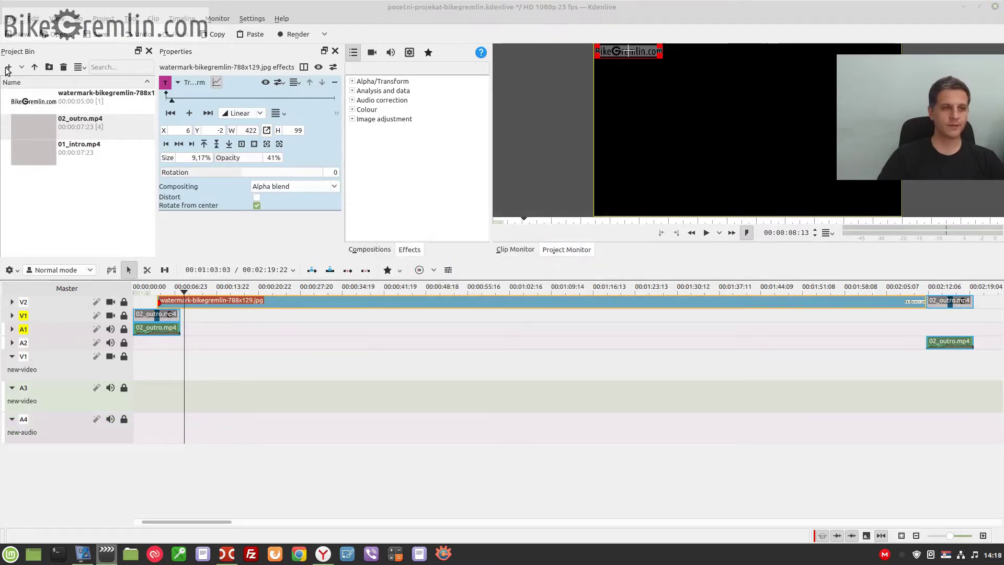
pyautogui.click(370, 186)
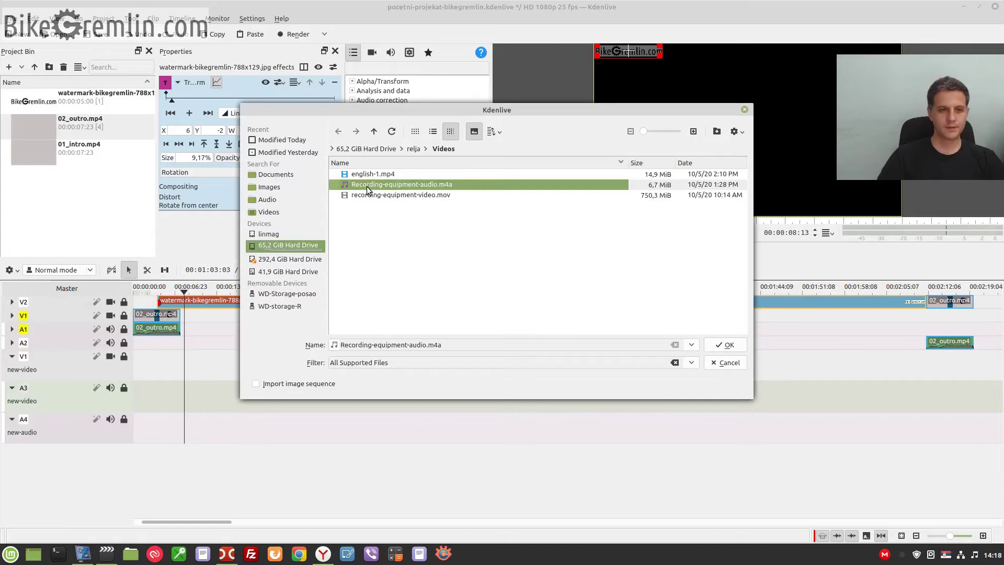
pyautogui.keyDown('shift'); pyautogui.click(416, 196); pyautogui.keyUp('shift')
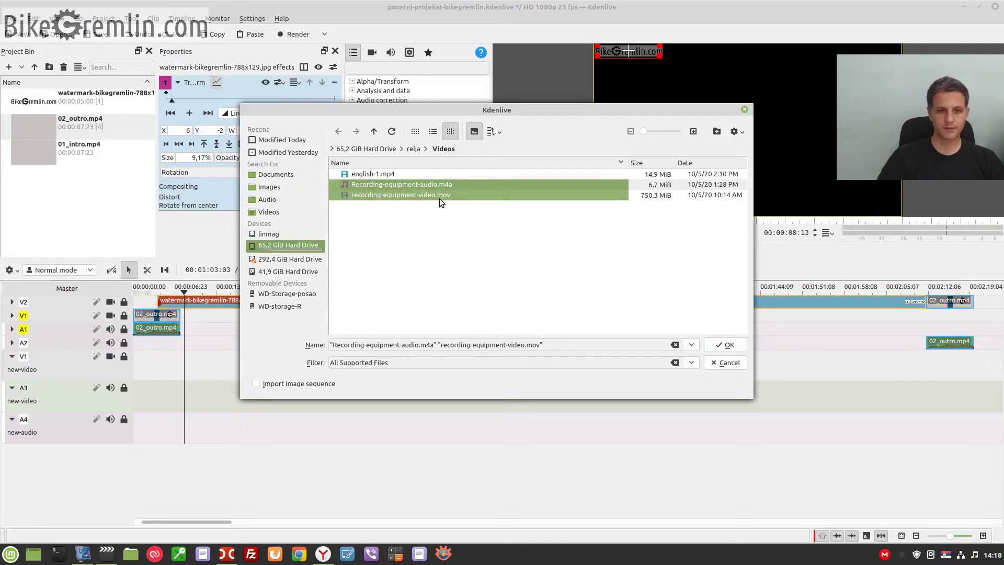
pyautogui.click(725, 346)
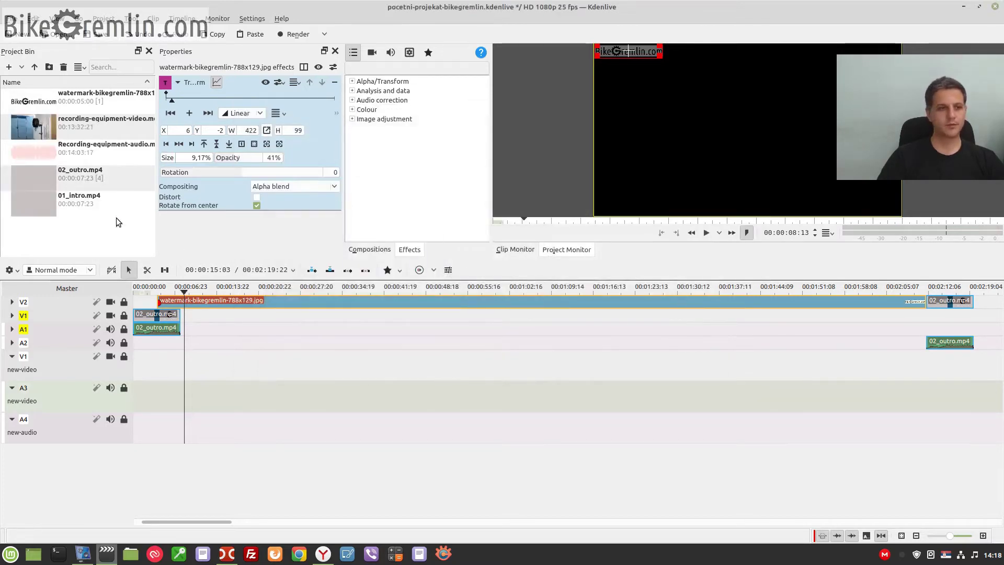
# Place recording-equipment-video.mov on the new-video tracks and Recording-equipment-audio.m4a on the new-audio track.
pyautogui.click(33, 128)
pyautogui.moveTo(23, 120); pyautogui.dragTo(622, 373)
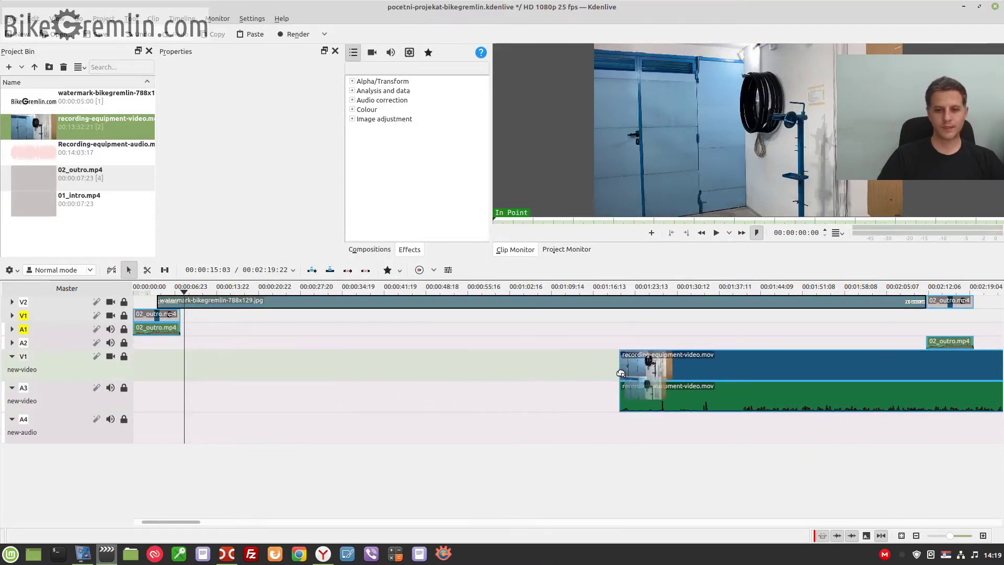
pyautogui.click(27, 152)
pyautogui.moveTo(30, 152); pyautogui.dragTo(502, 449)
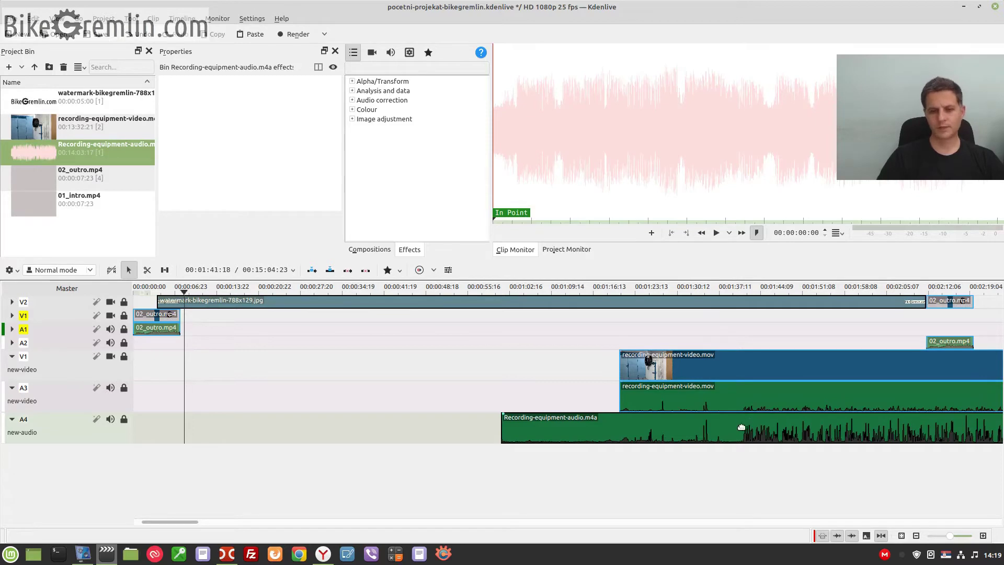
# Slide the video and audio clips until the video starts around 01:17, after the audio begins.
pyautogui.moveTo(674, 434); pyautogui.dragTo(641, 440)
pyautogui.moveTo(680, 373); pyautogui.dragTo(218, 372)
pyautogui.moveTo(506, 418); pyautogui.dragTo(374, 418)
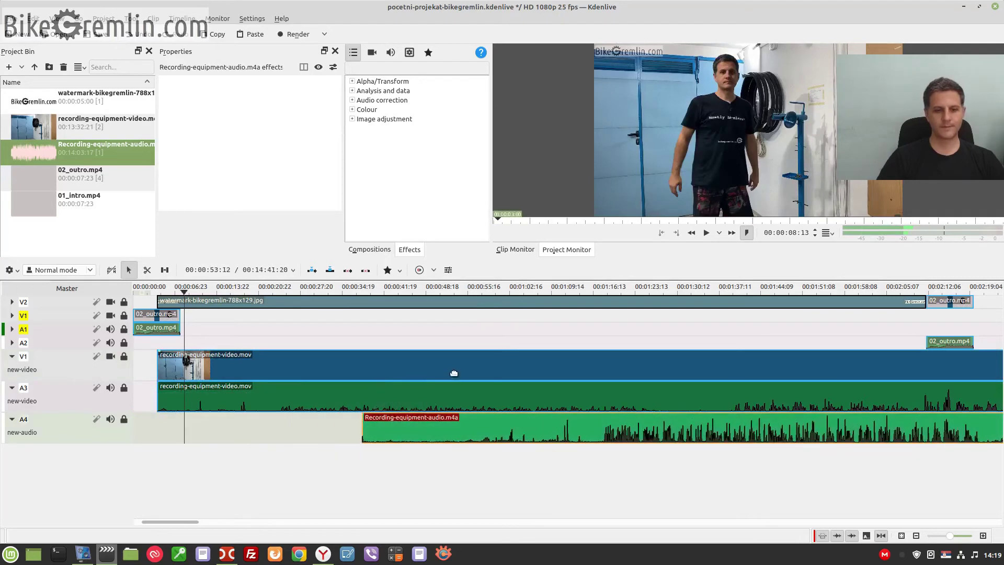
pyautogui.moveTo(454, 373); pyautogui.dragTo(795, 372)
pyautogui.moveTo(659, 366); pyautogui.dragTo(571, 373)
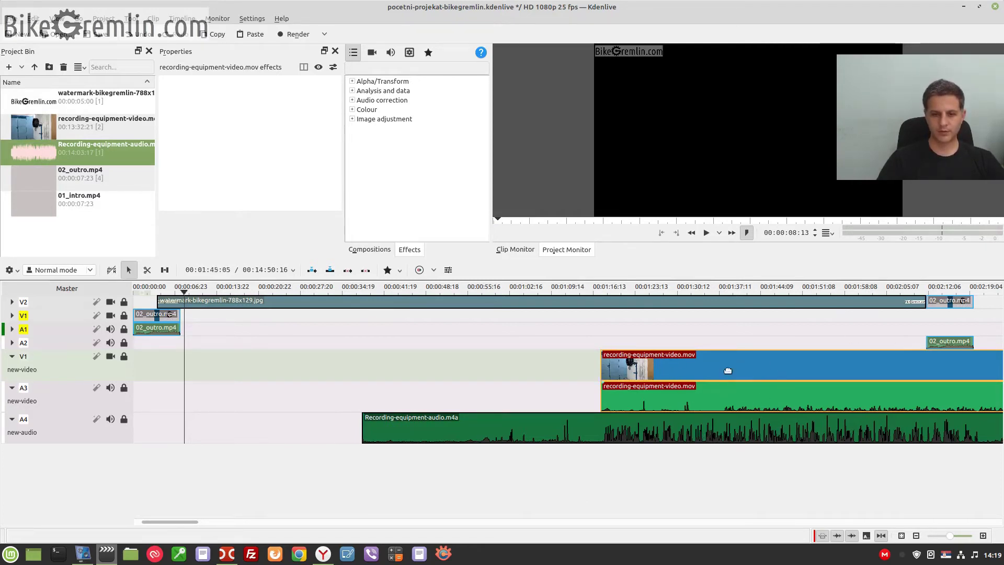
# Ungroup recording-equipment-video.mov from its attached camera audio.
pyautogui.click(724, 369)
pyautogui.rightClick(724, 370)
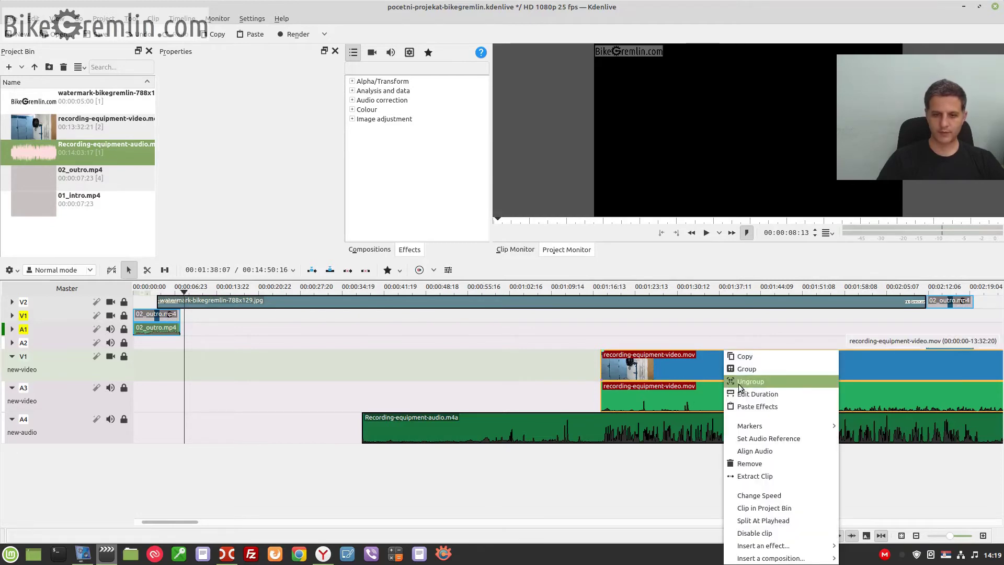
pyautogui.click(739, 382)
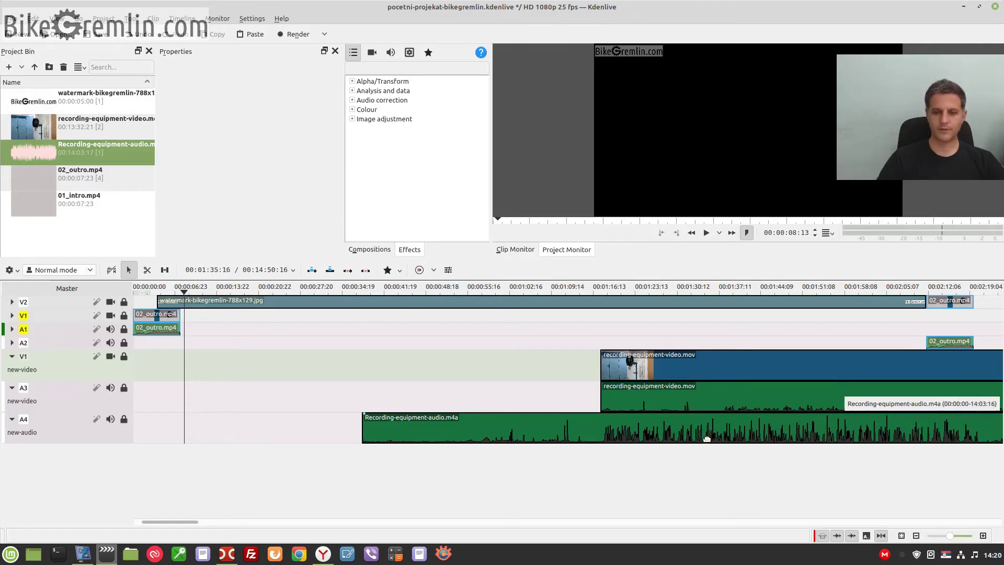
# Set the A3 camera audio clip as the audio reference.
pyautogui.click(728, 397)
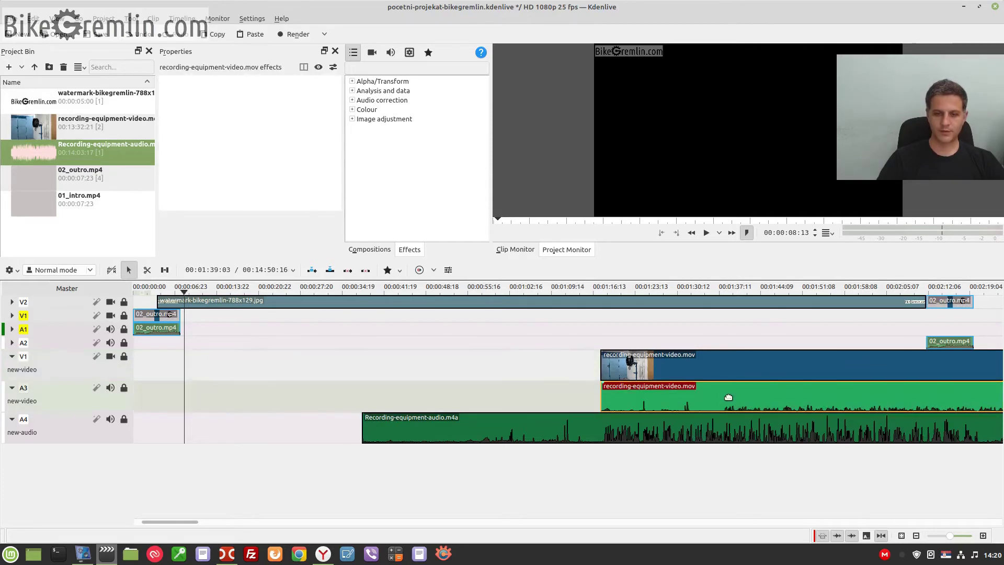
pyautogui.rightClick(728, 397)
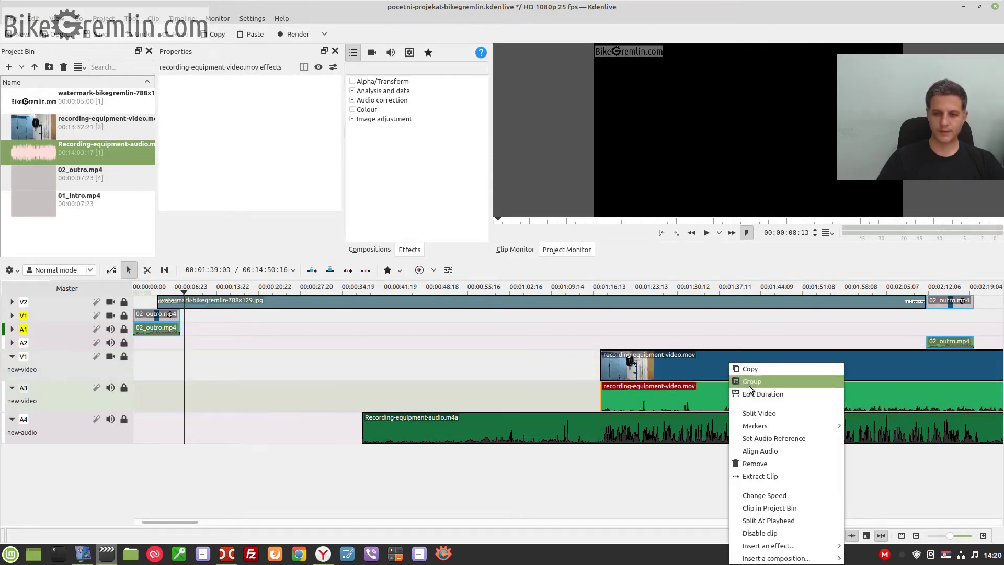
pyautogui.click(763, 438)
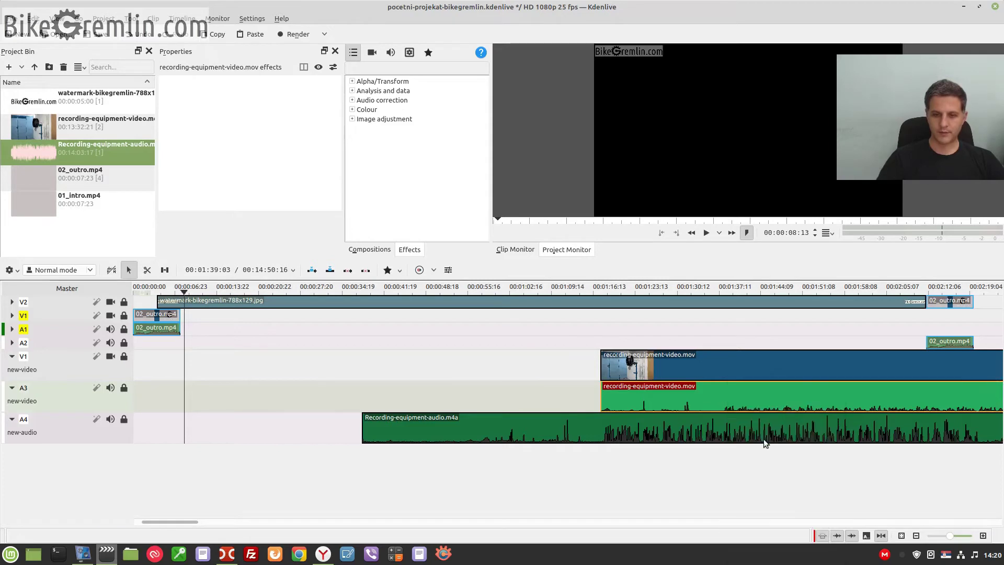
# Align Recording-equipment-audio.m4a on A4 to the reference, moving it to about 00:54.
pyautogui.click(737, 428)
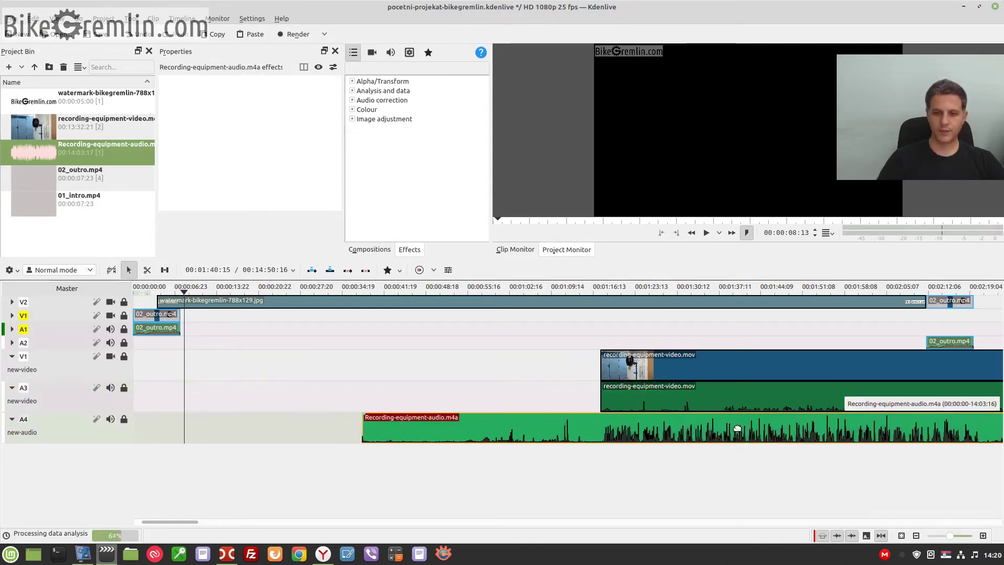
pyautogui.rightClick(737, 427)
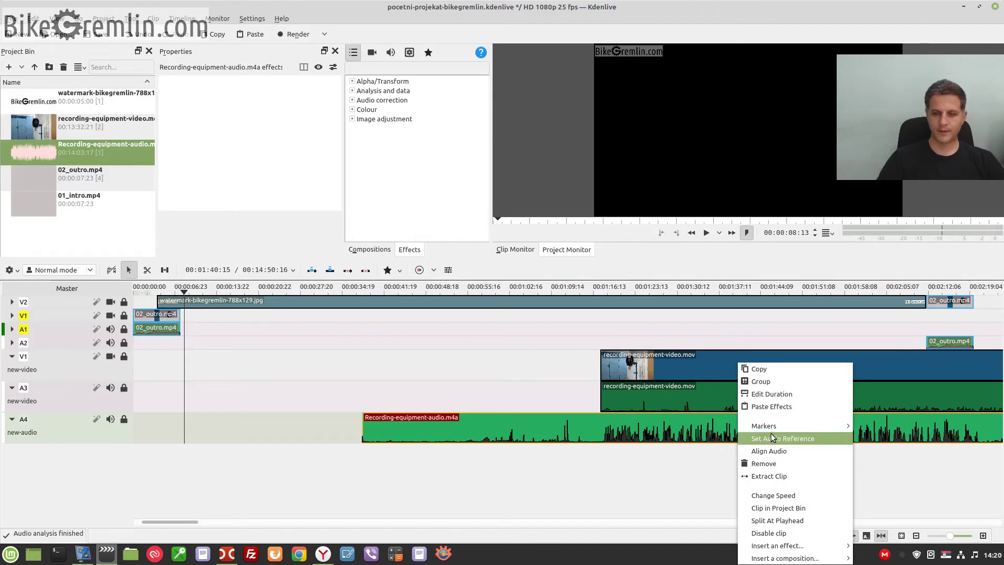
pyautogui.click(771, 452)
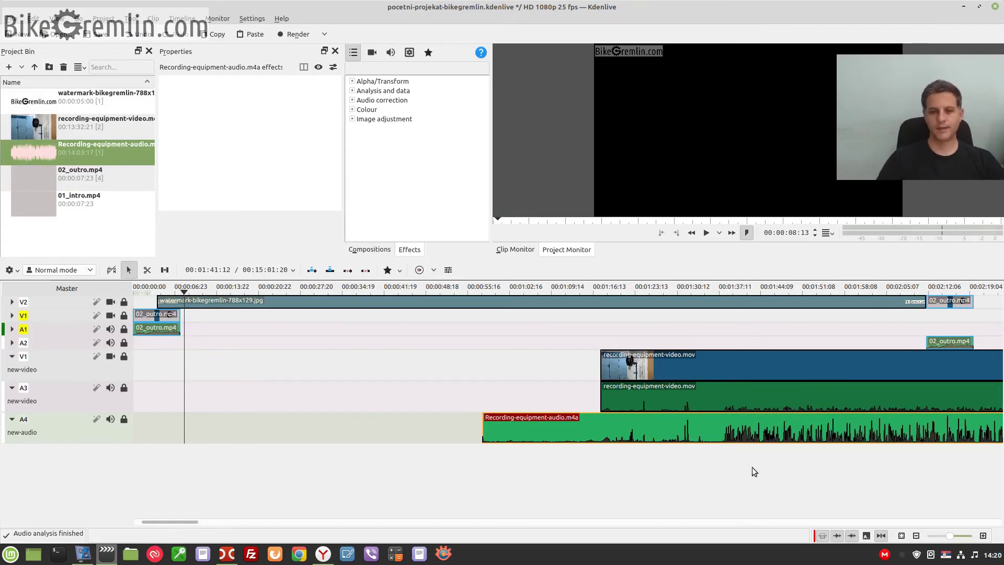
# Delete the camera audio clip, then delete the empty A3 new-video audio track.
pyautogui.click(739, 402)
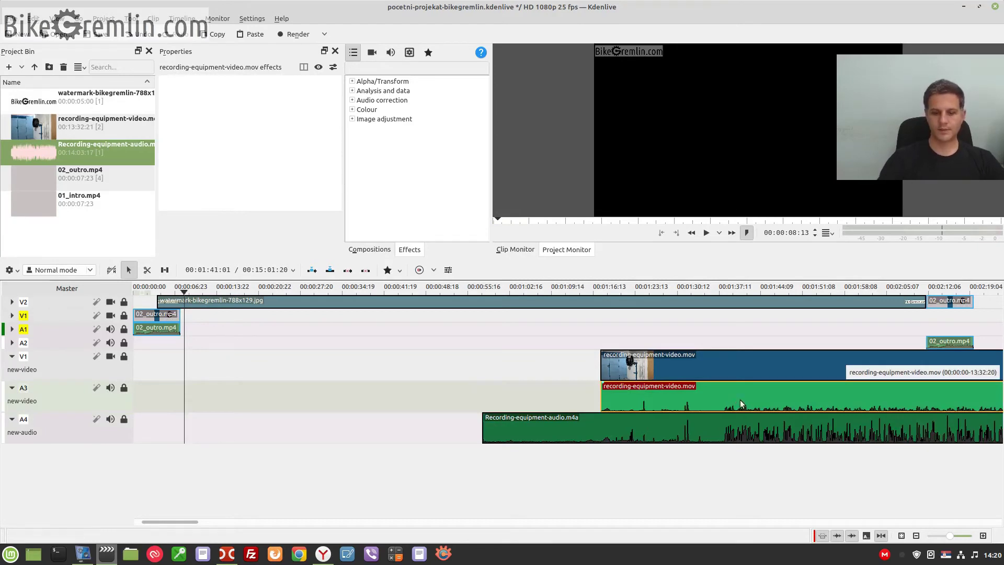
pyautogui.press('Delete')
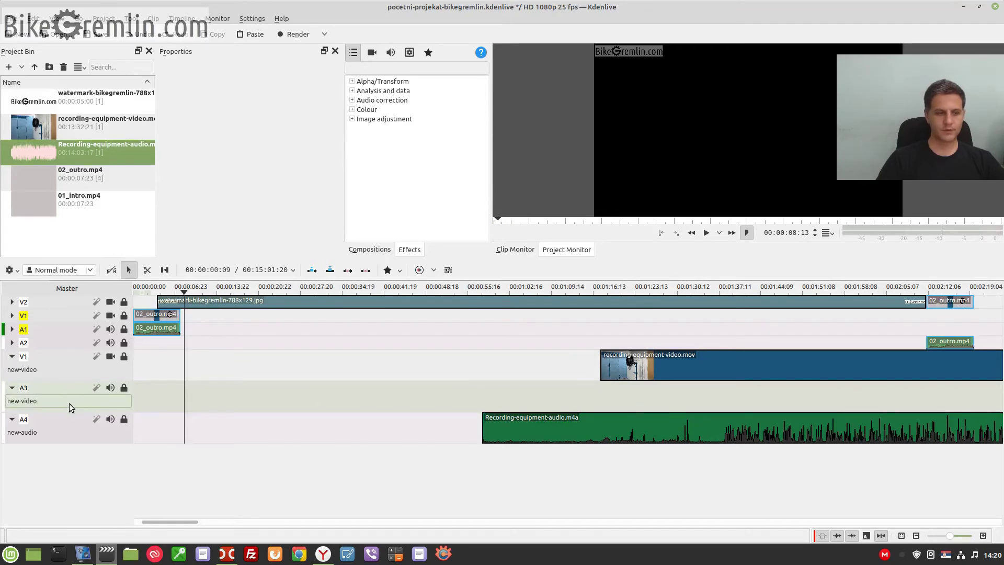
pyautogui.rightClick(76, 390)
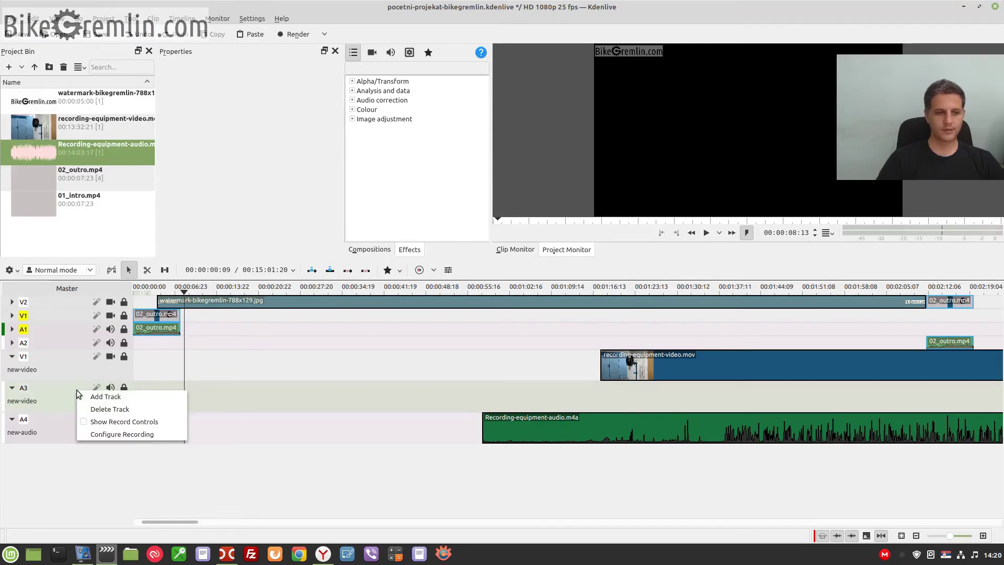
pyautogui.click(98, 410)
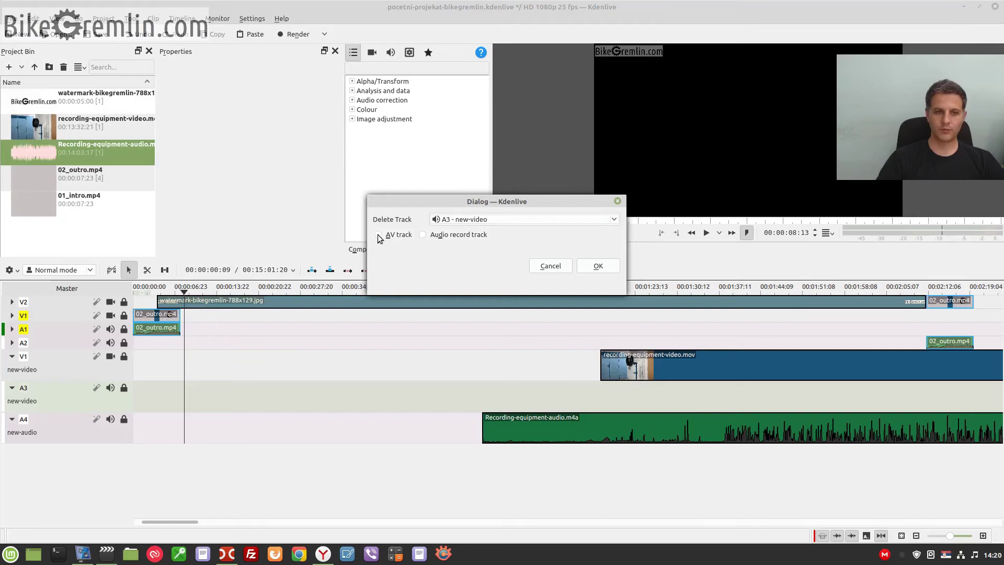
pyautogui.click(422, 235)
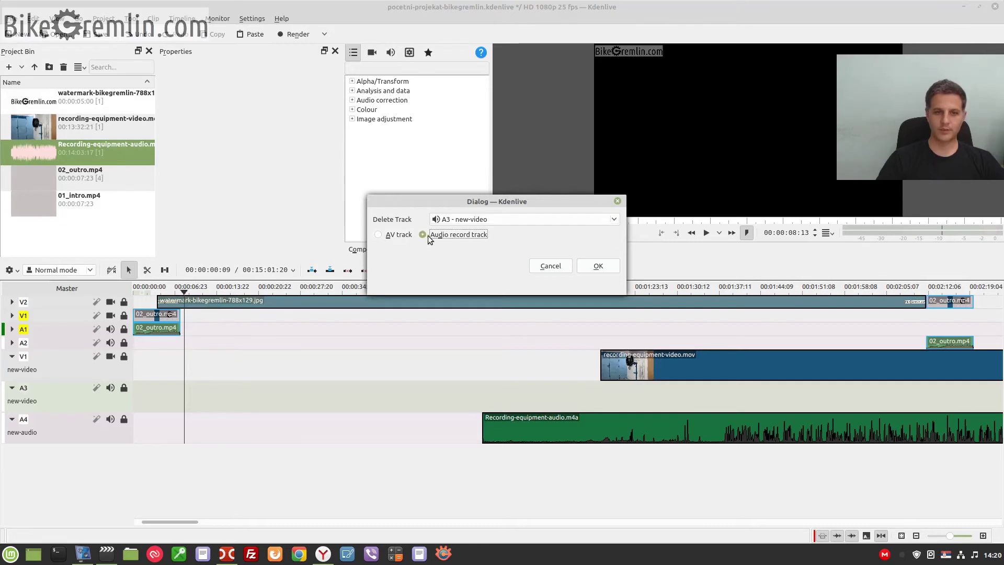
pyautogui.click(598, 267)
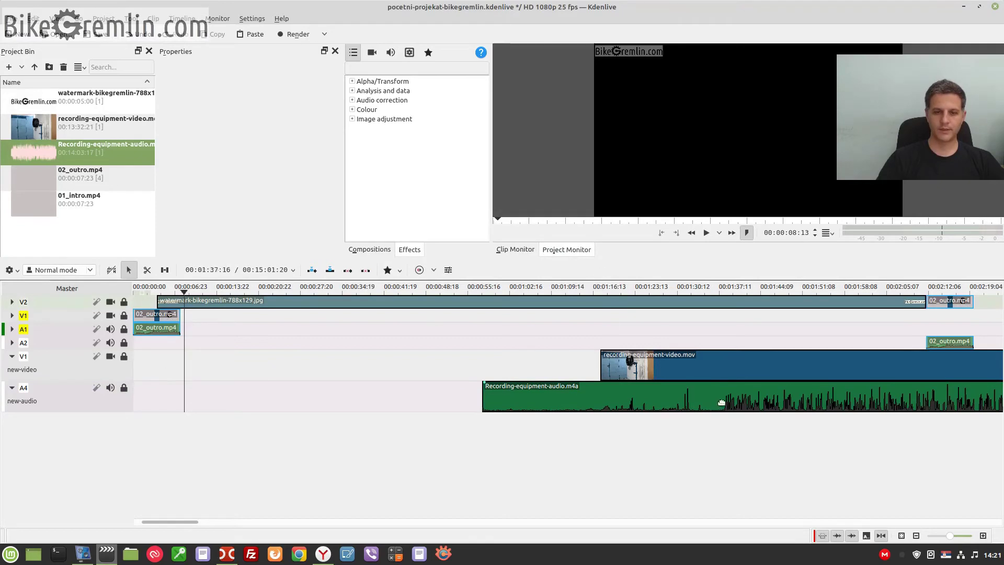
# Group recording-equipment-video.mov with the aligned Recording-equipment-audio.m4a clip.
pyautogui.click(725, 367)
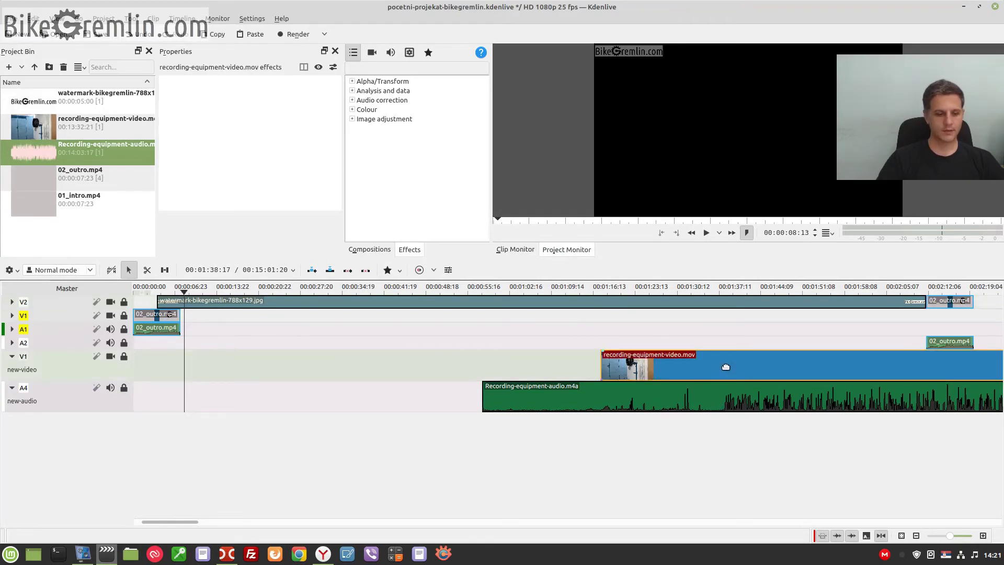
pyautogui.click(715, 396)
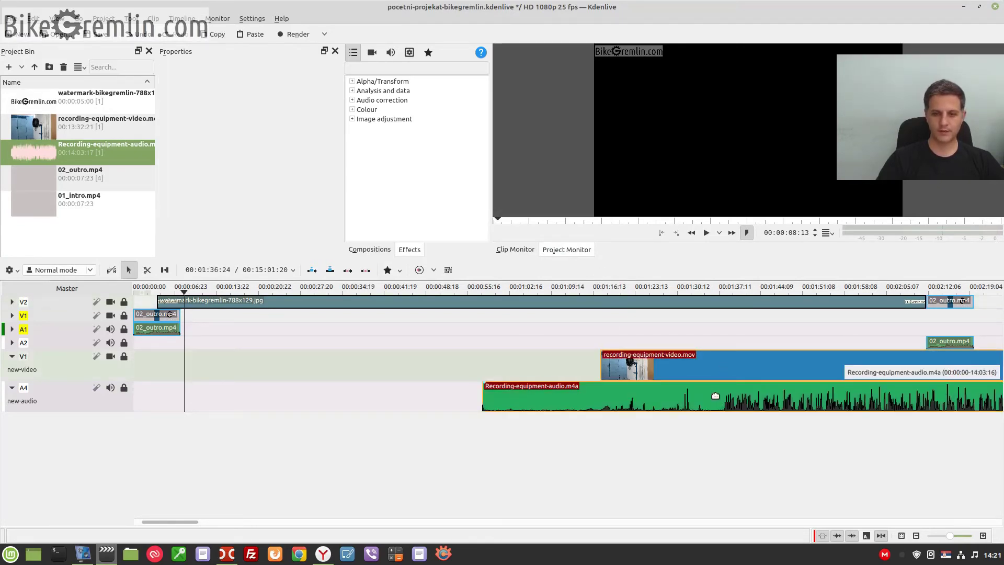
pyautogui.rightClick(715, 396)
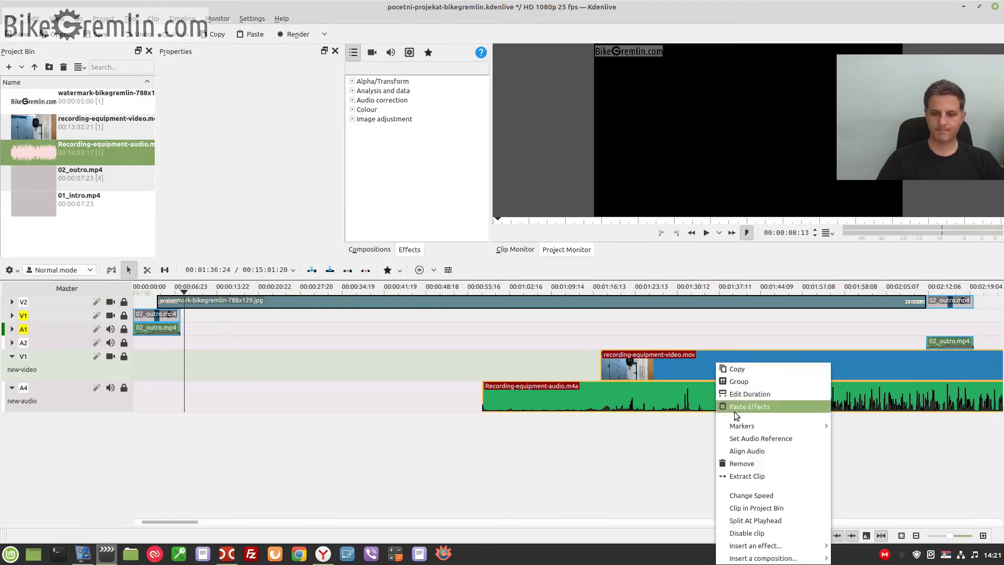
pyautogui.click(740, 386)
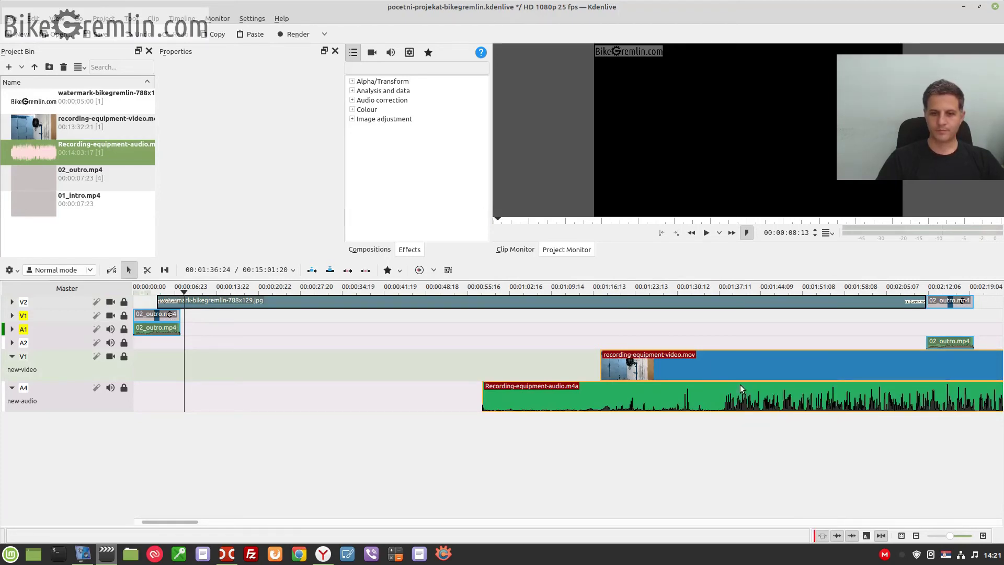
# Shift the group about 22 seconds earlier, cut the audio where the video starts, and delete the leading audio piece.
pyautogui.click(667, 471)
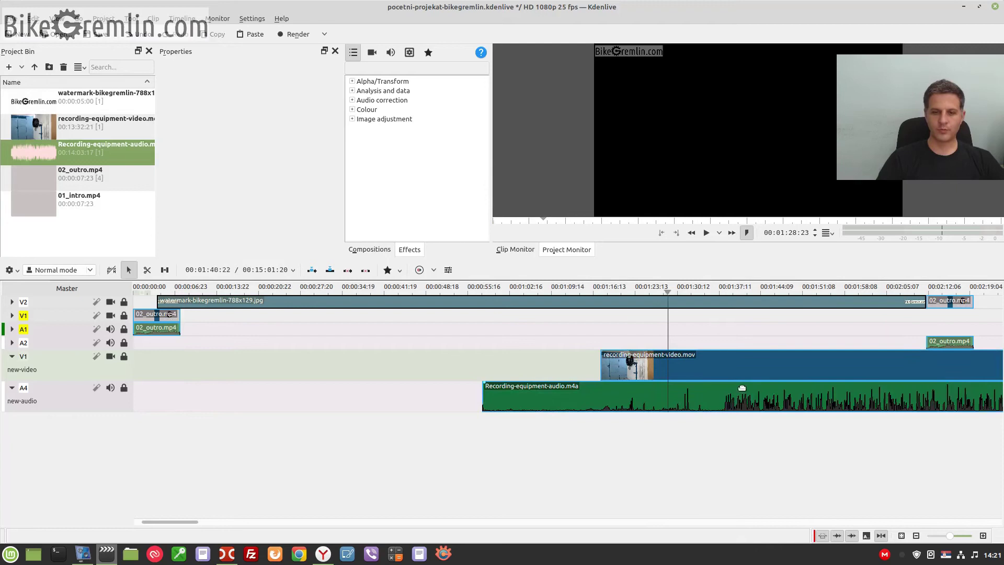
pyautogui.moveTo(757, 368); pyautogui.dragTo(609, 370)
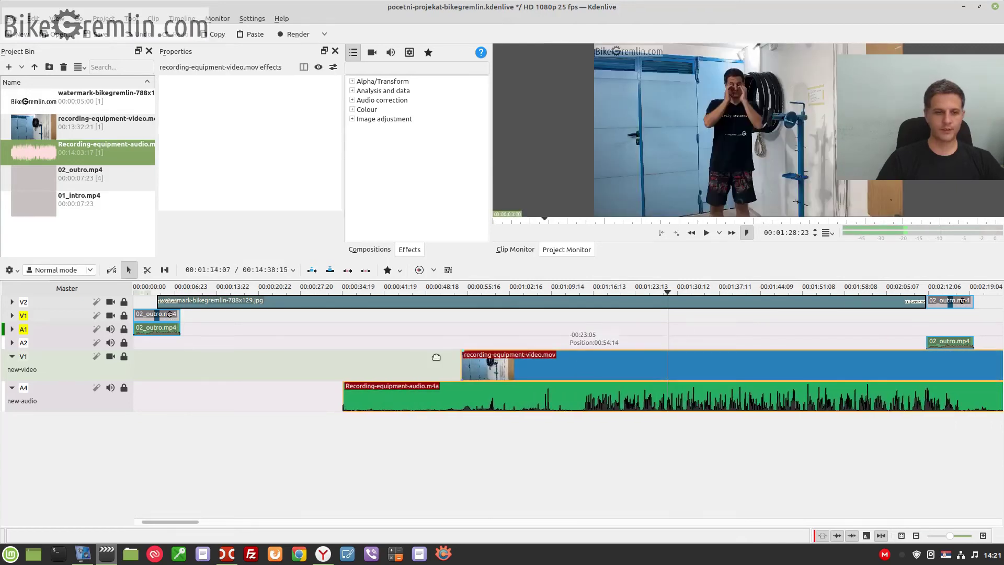
pyautogui.click(146, 270)
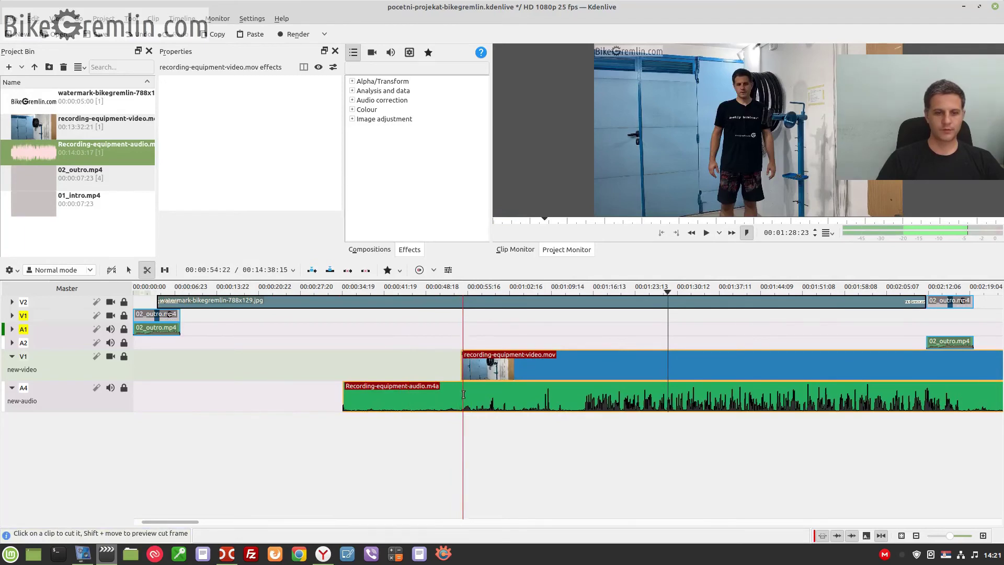
pyautogui.click(462, 398)
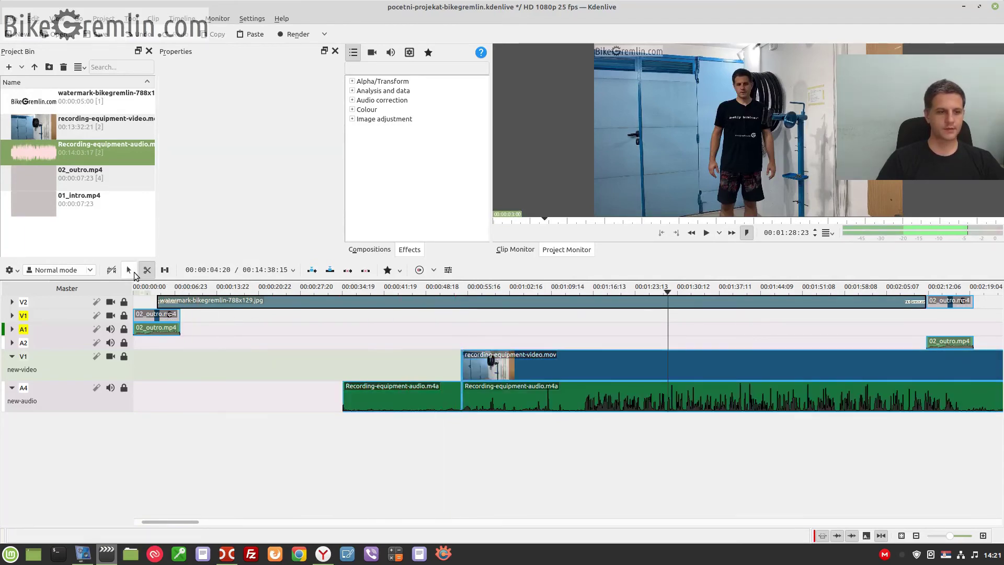
pyautogui.click(128, 269)
pyautogui.click(421, 409)
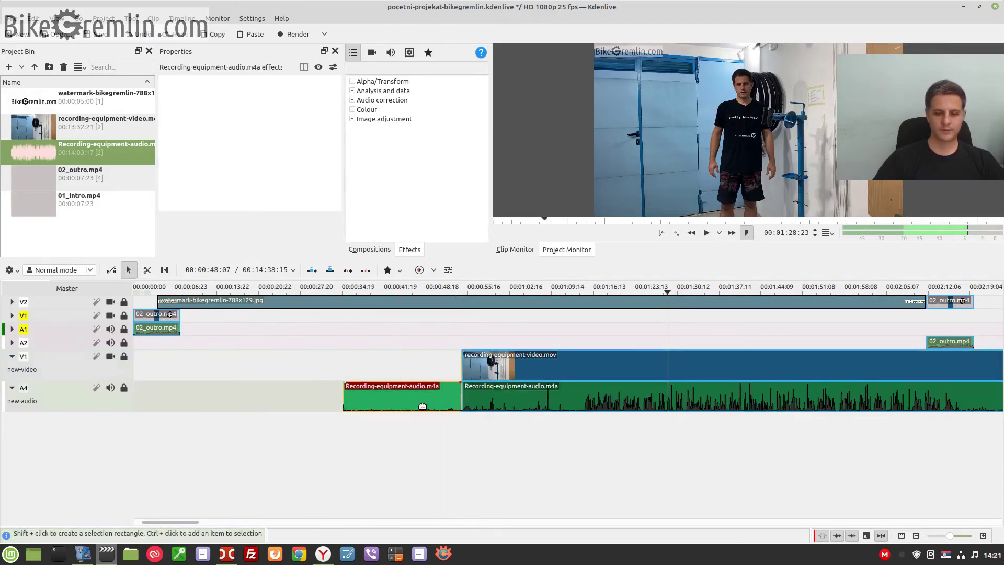
pyautogui.press('Delete')
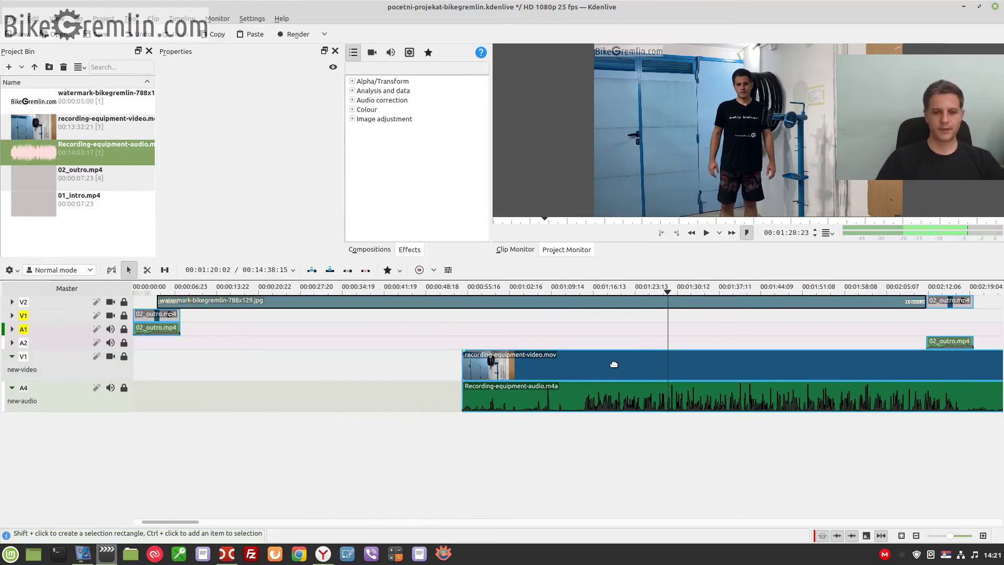
# Move the grouped recording-equipment video and audio to start right after the 02_outro.mp4 intro, near 00:07:23.
pyautogui.moveTo(616, 370); pyautogui.dragTo(359, 340)
pyautogui.moveTo(310, 375); pyautogui.dragTo(279, 367)
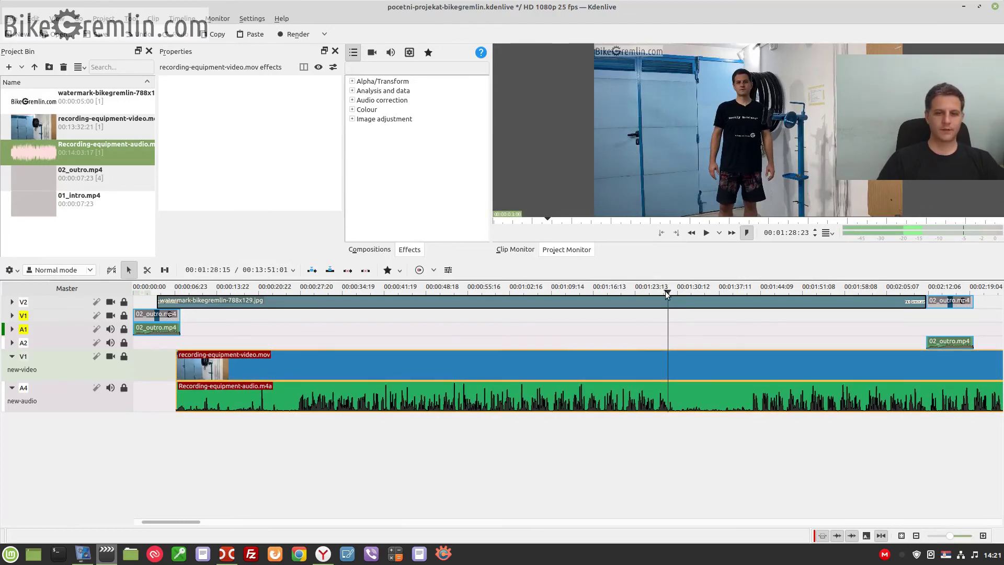
pyautogui.moveTo(667, 294); pyautogui.dragTo(170, 296)
pyautogui.moveTo(326, 370); pyautogui.dragTo(332, 349)
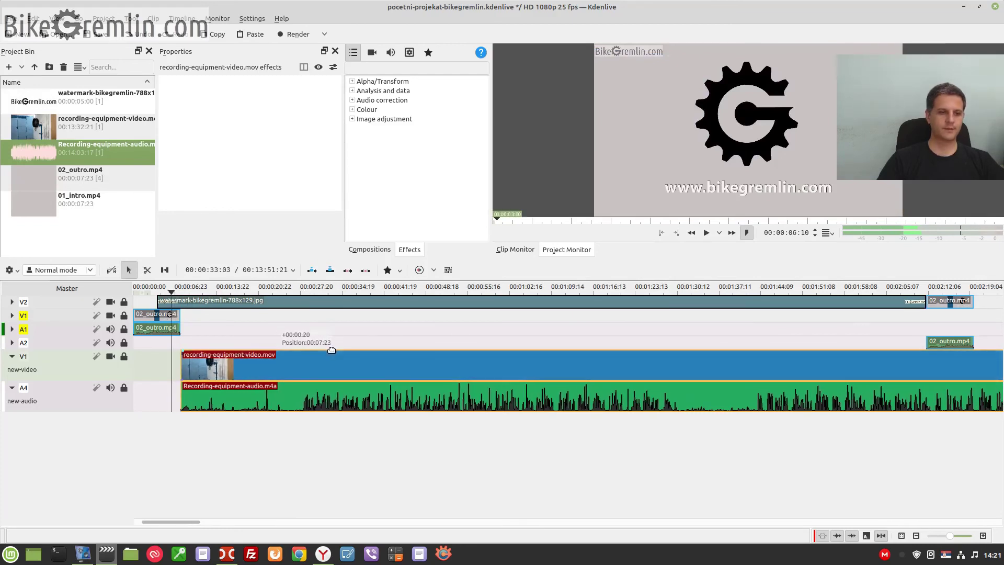
# Play the intro-to-video cut, then play again from about 45 seconds to check audio sync.
pyautogui.click(703, 233)
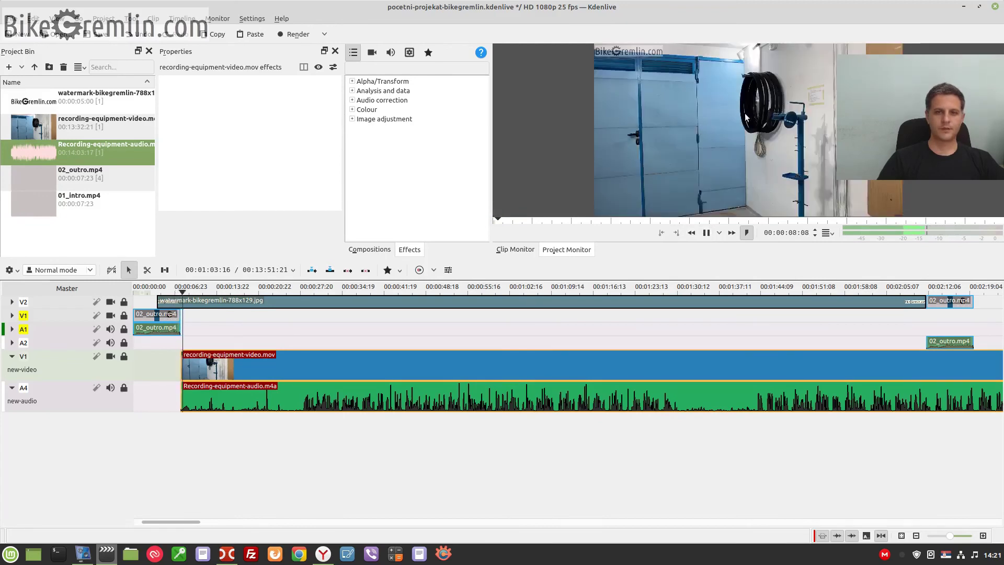
pyautogui.click(705, 233)
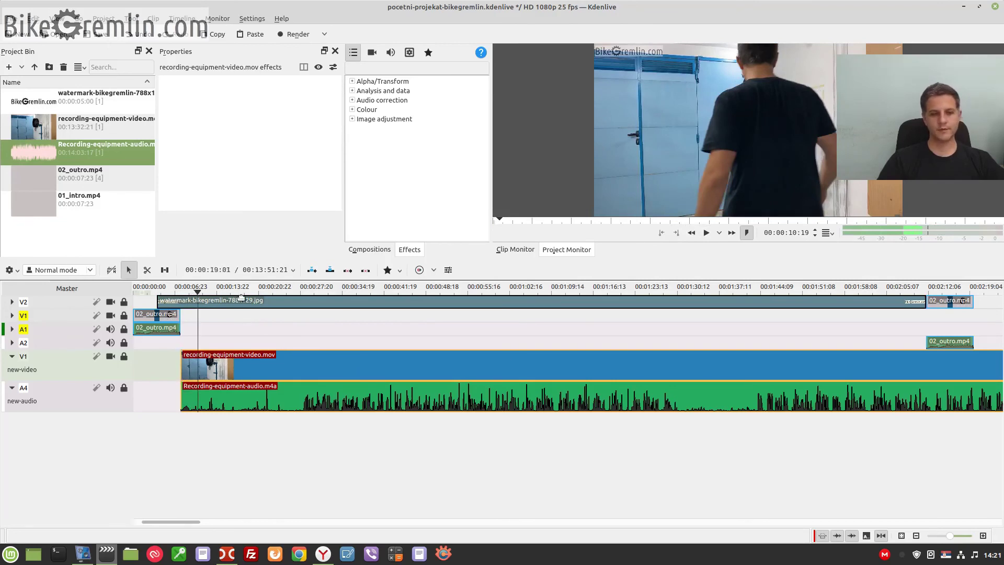
pyautogui.moveTo(198, 292); pyautogui.dragTo(422, 291)
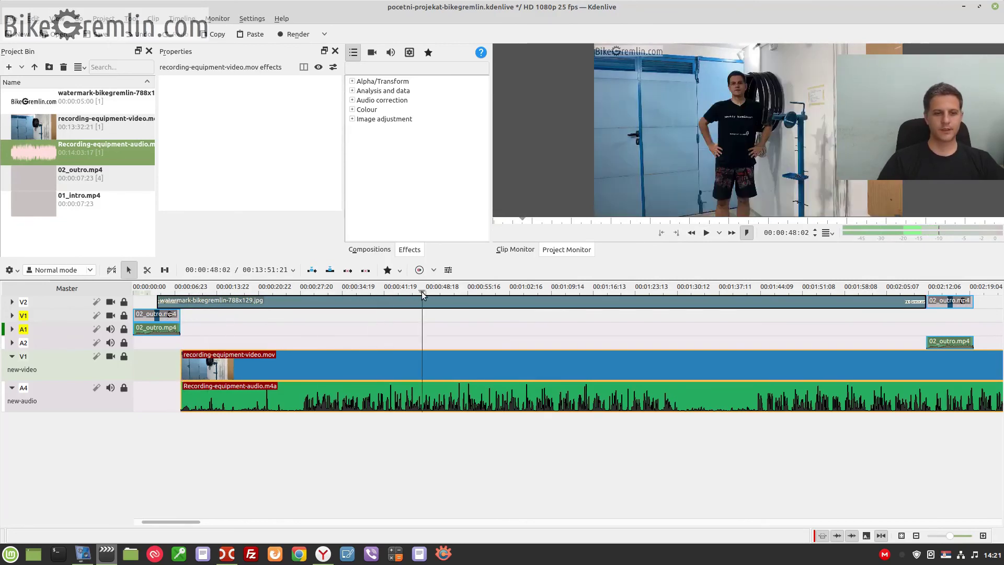
pyautogui.click(705, 232)
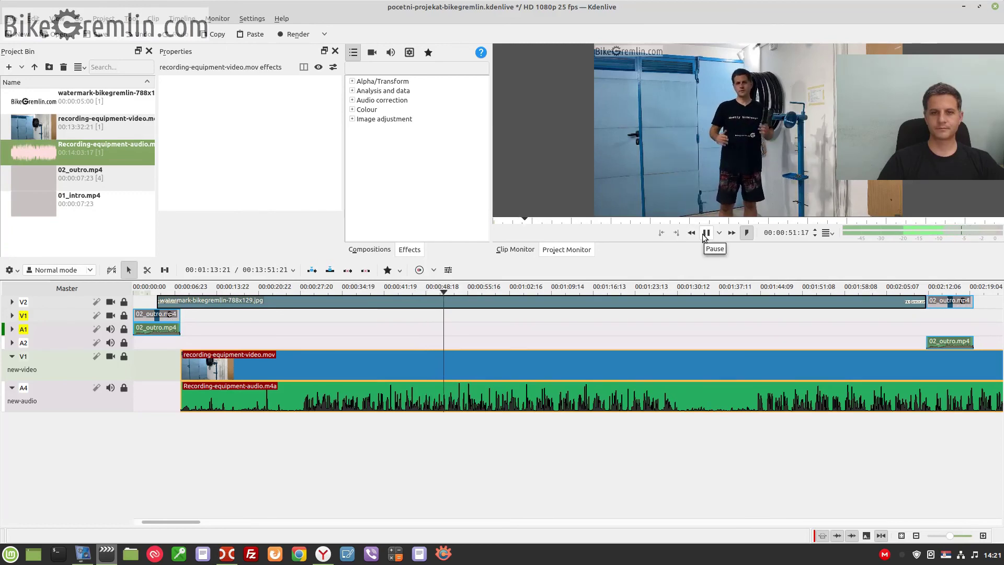
pyautogui.click(705, 232)
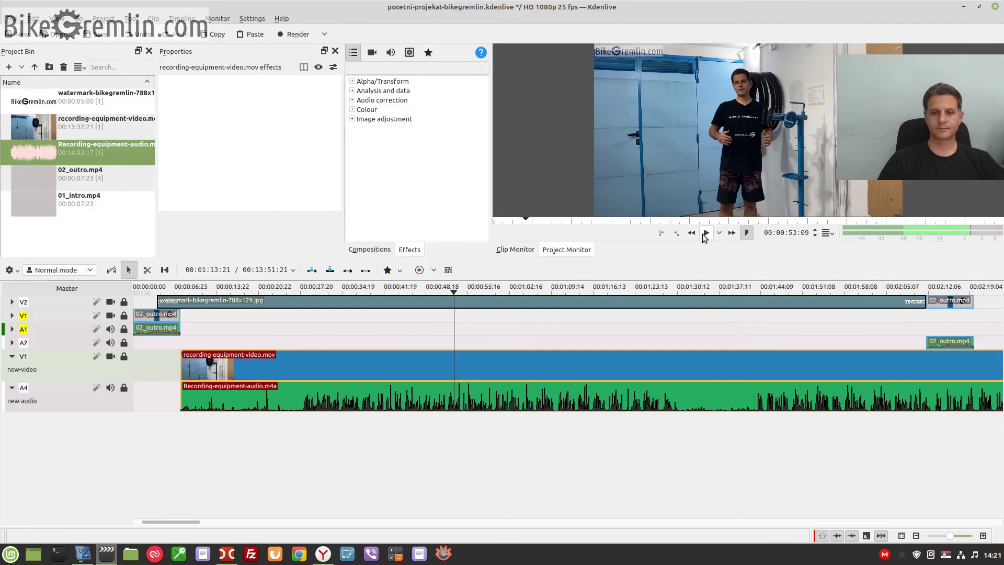